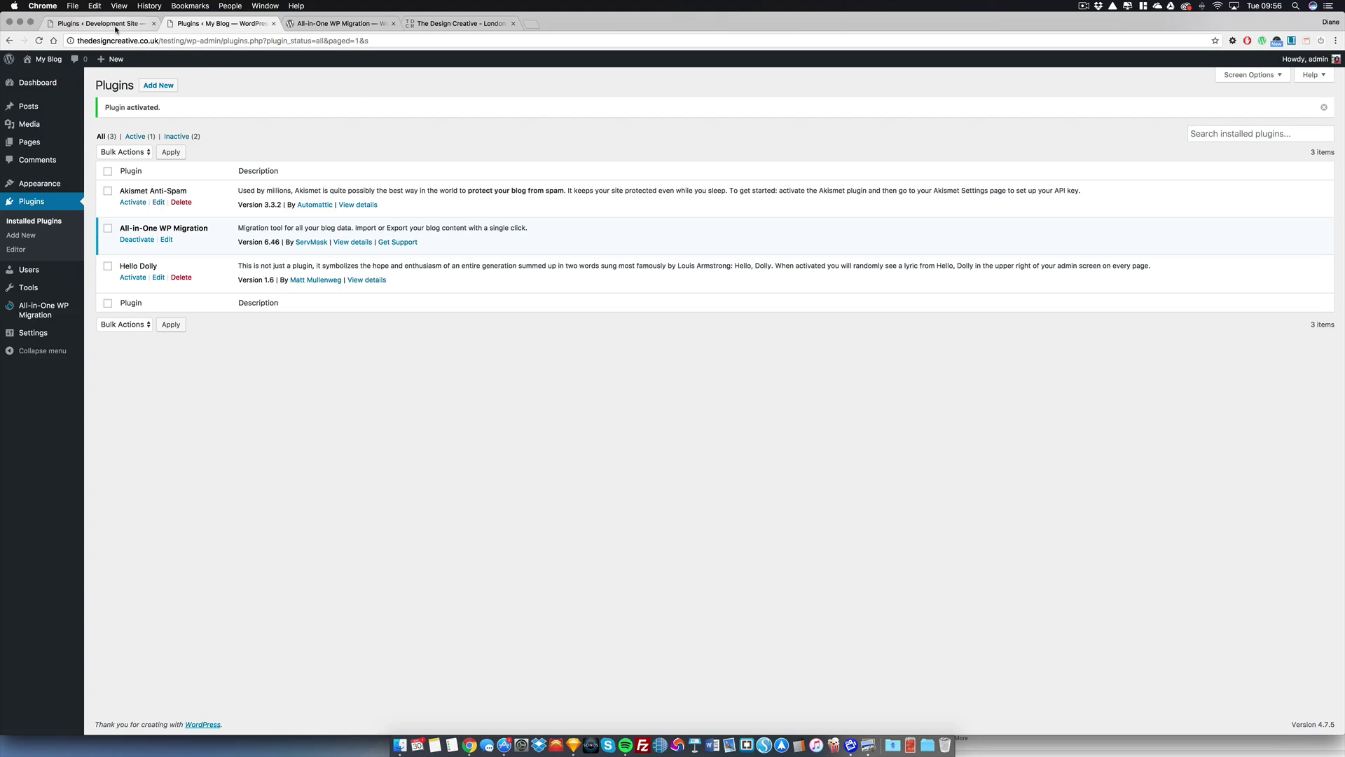
Step: On the development site's Export page, expand Find/Replace and copy the development site's address
{"action": "left_click", "coordinate": [114, 28]}
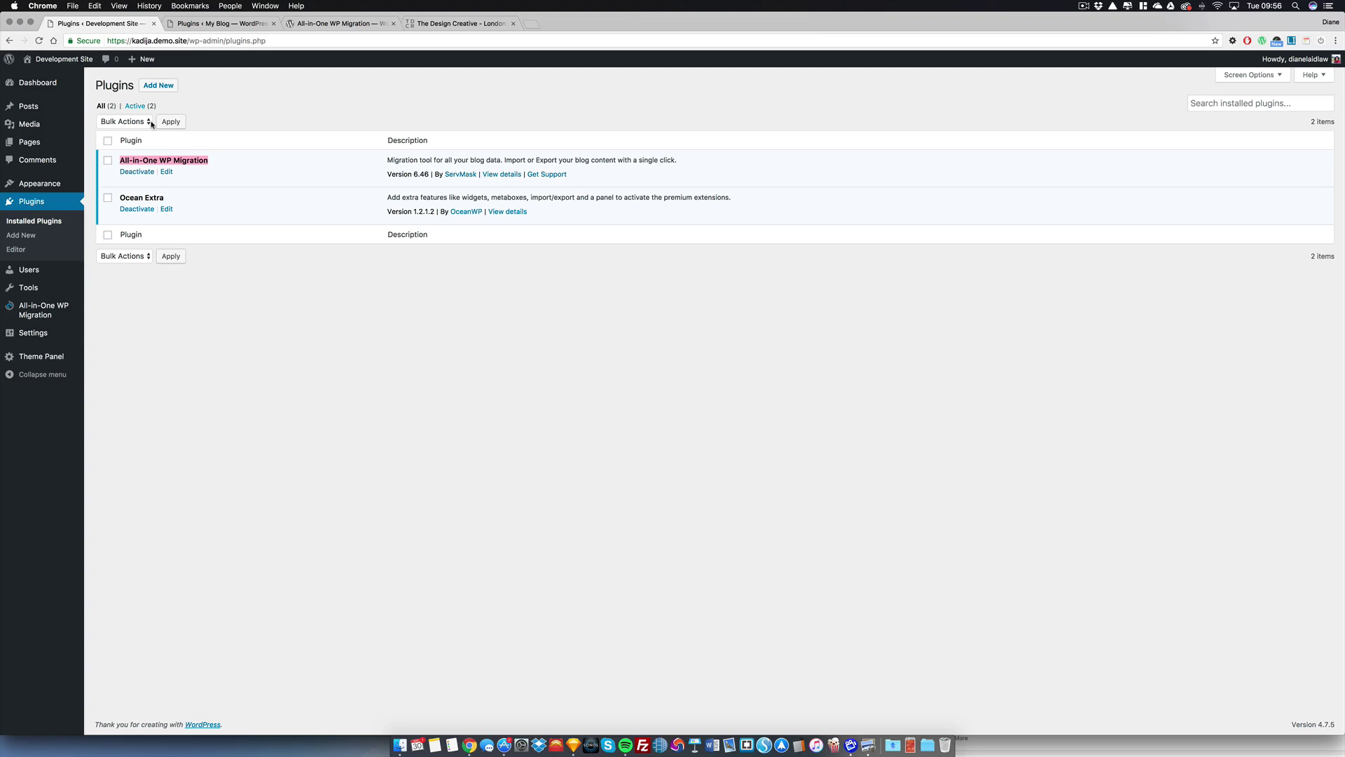
{"action": "mouse_move", "coordinate": [63, 312]}
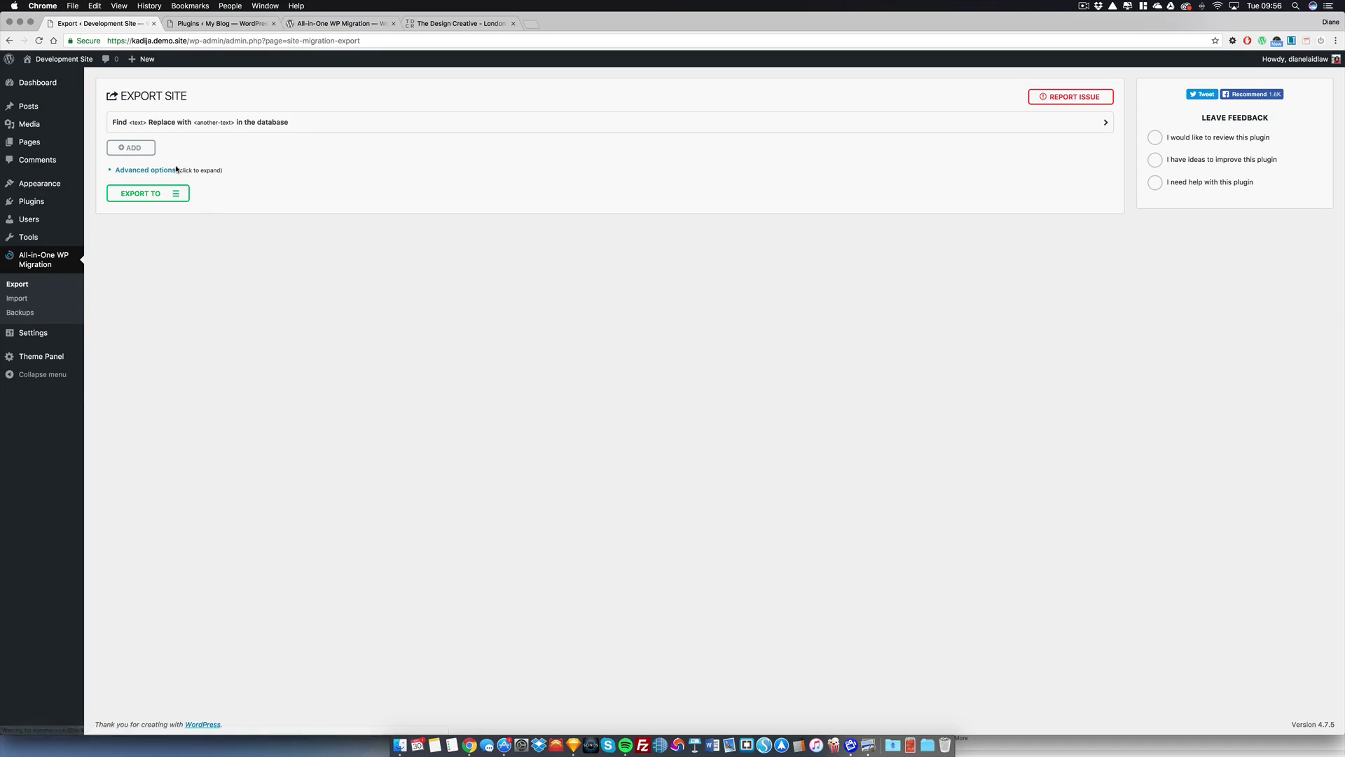
{"action": "left_click", "coordinate": [208, 124]}
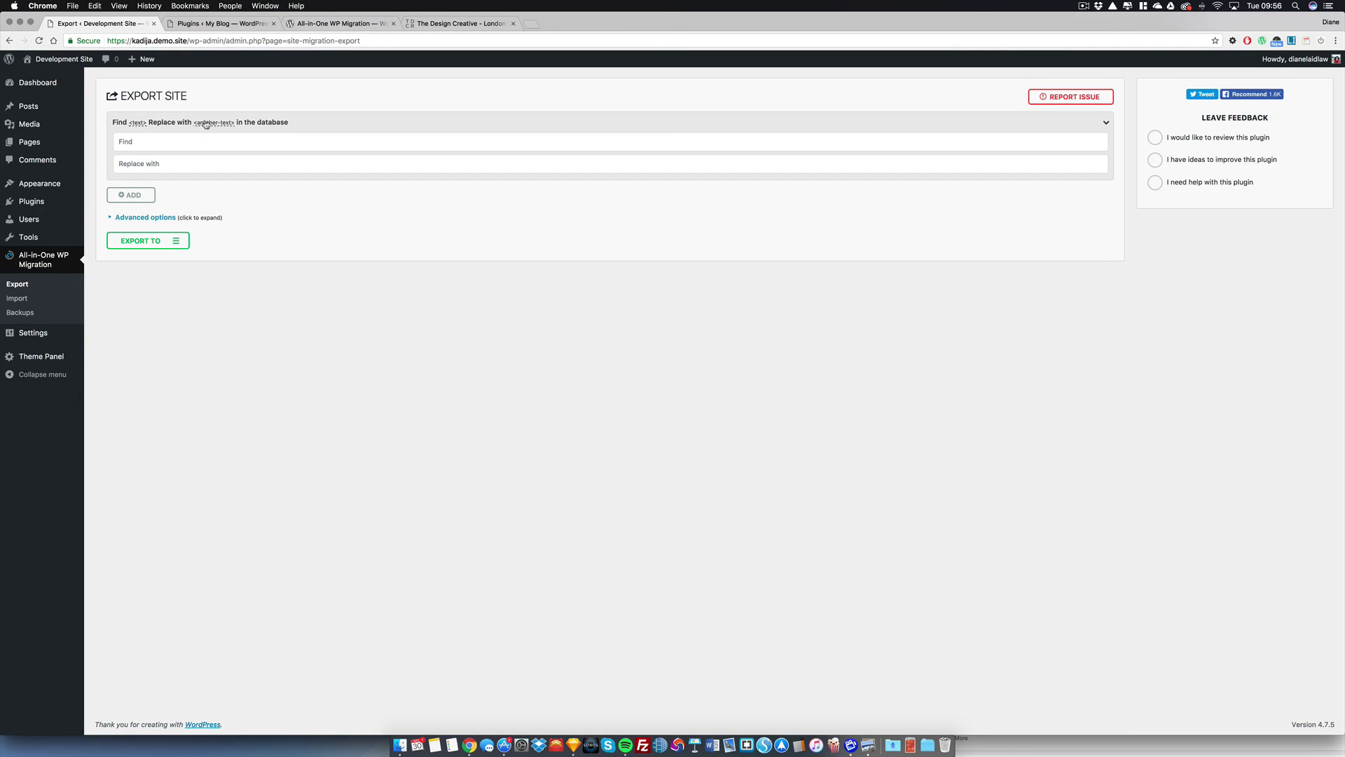
{"action": "left_click", "coordinate": [189, 41]}
{"action": "left_click_drag", "start_coordinate": [189, 41], "coordinate": [107, 40]}
{"action": "right_click", "coordinate": [130, 40]}
{"action": "left_click", "coordinate": [147, 56]}
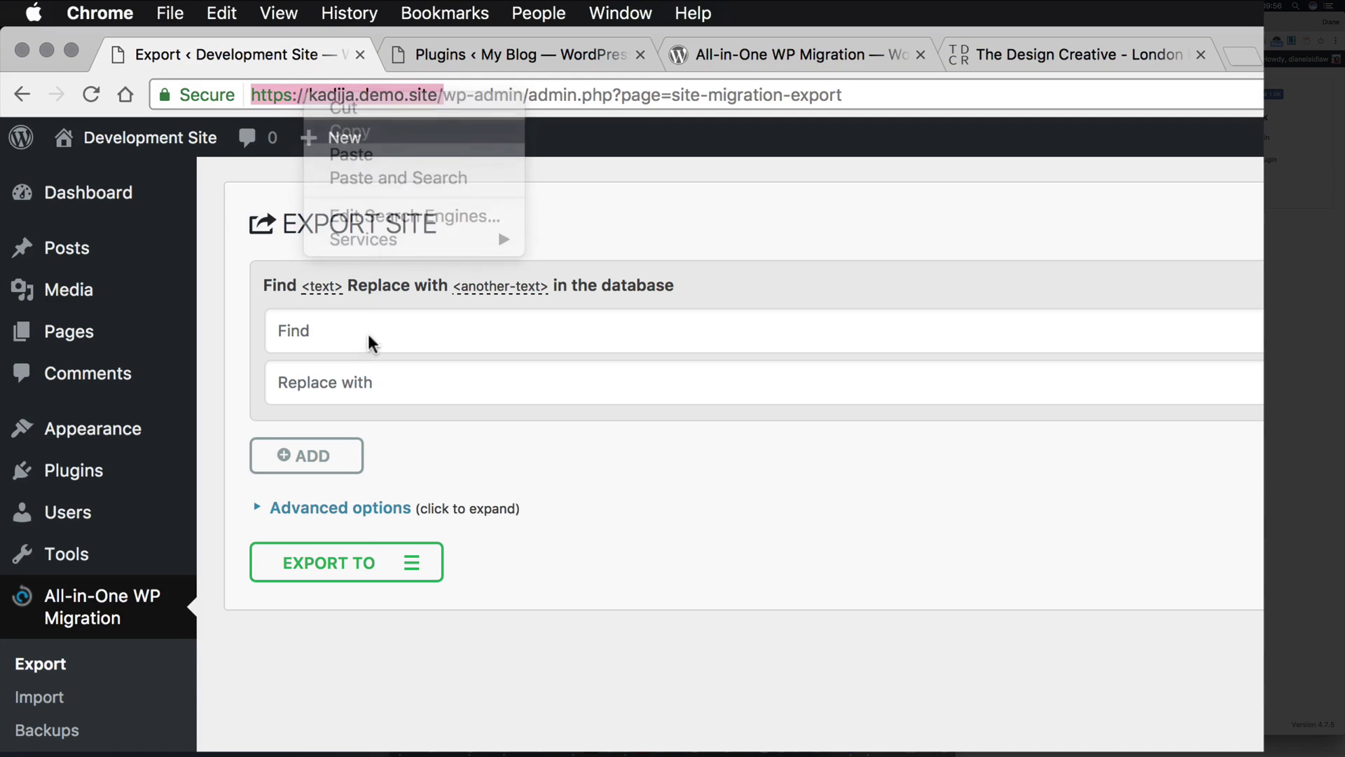
Step: Paste the development address into Find without its trailing slash, then select the live site's address
{"action": "left_click", "coordinate": [315, 334]}
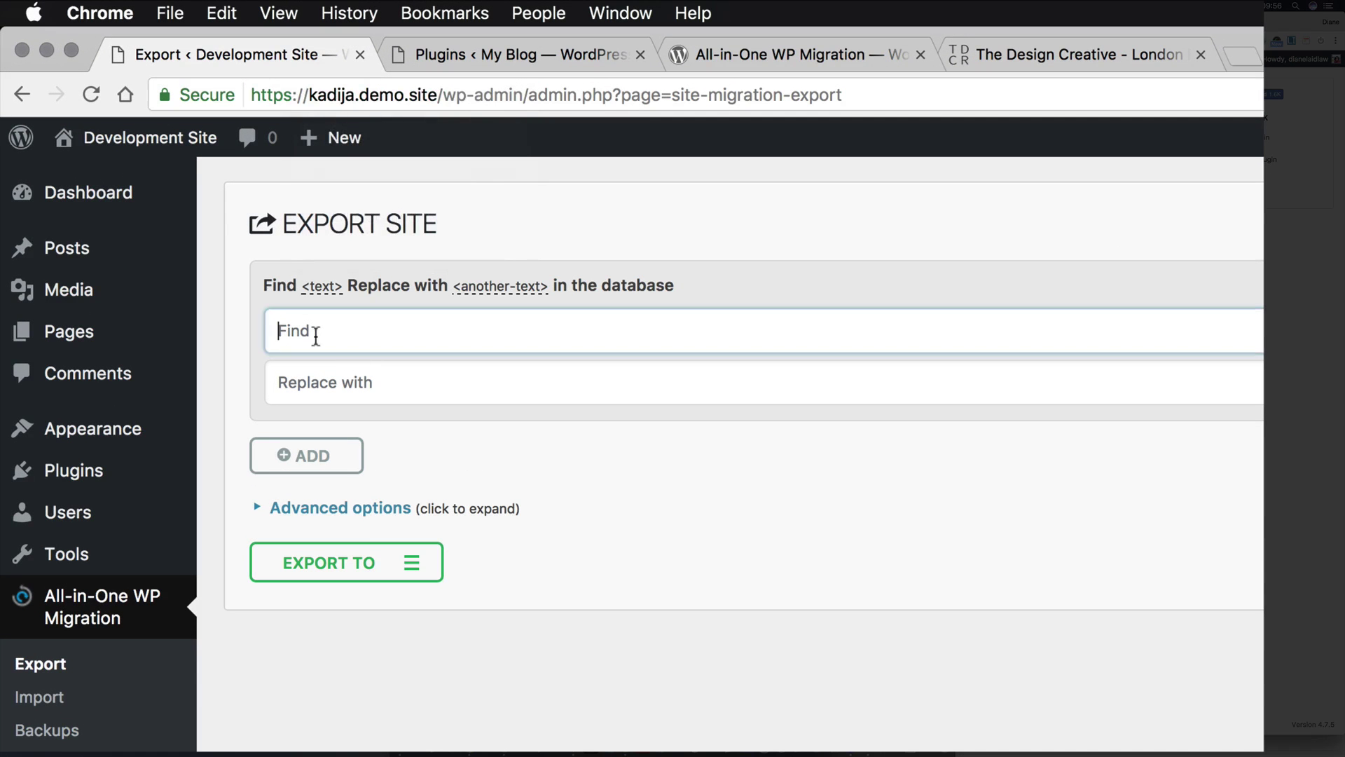
{"action": "key", "text": "super+v"}
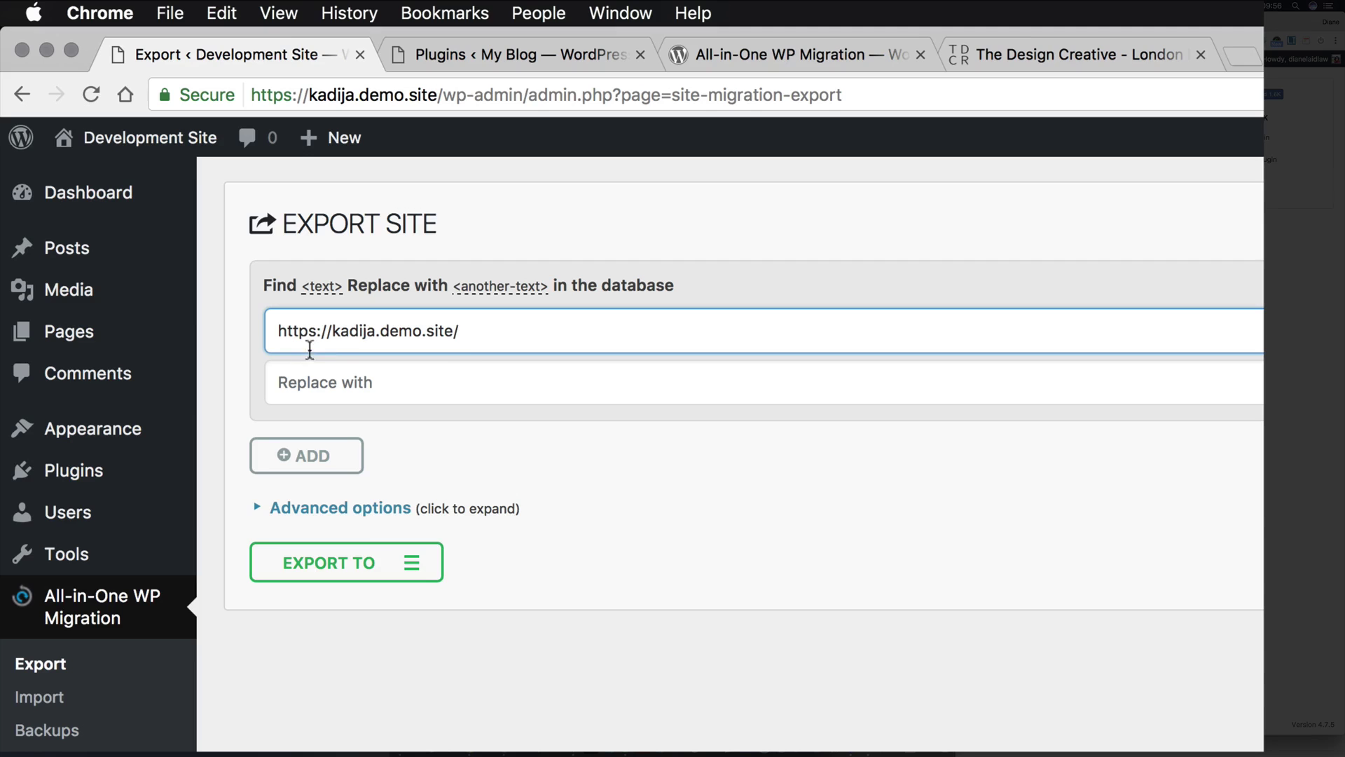
{"action": "key", "text": "BackSpace"}
{"action": "left_click", "coordinate": [573, 56]}
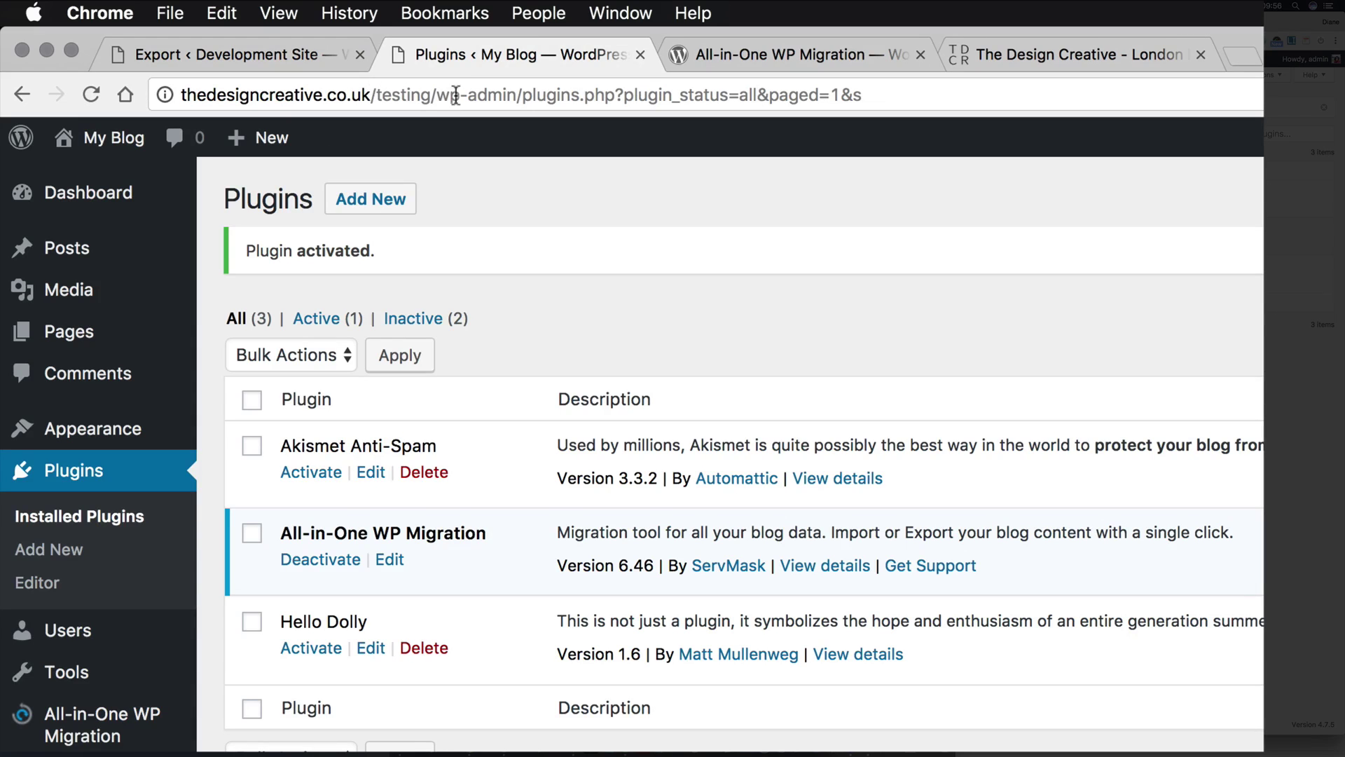
{"action": "left_click_drag", "start_coordinate": [437, 95], "coordinate": [181, 91]}
{"action": "left_click", "coordinate": [274, 55]}
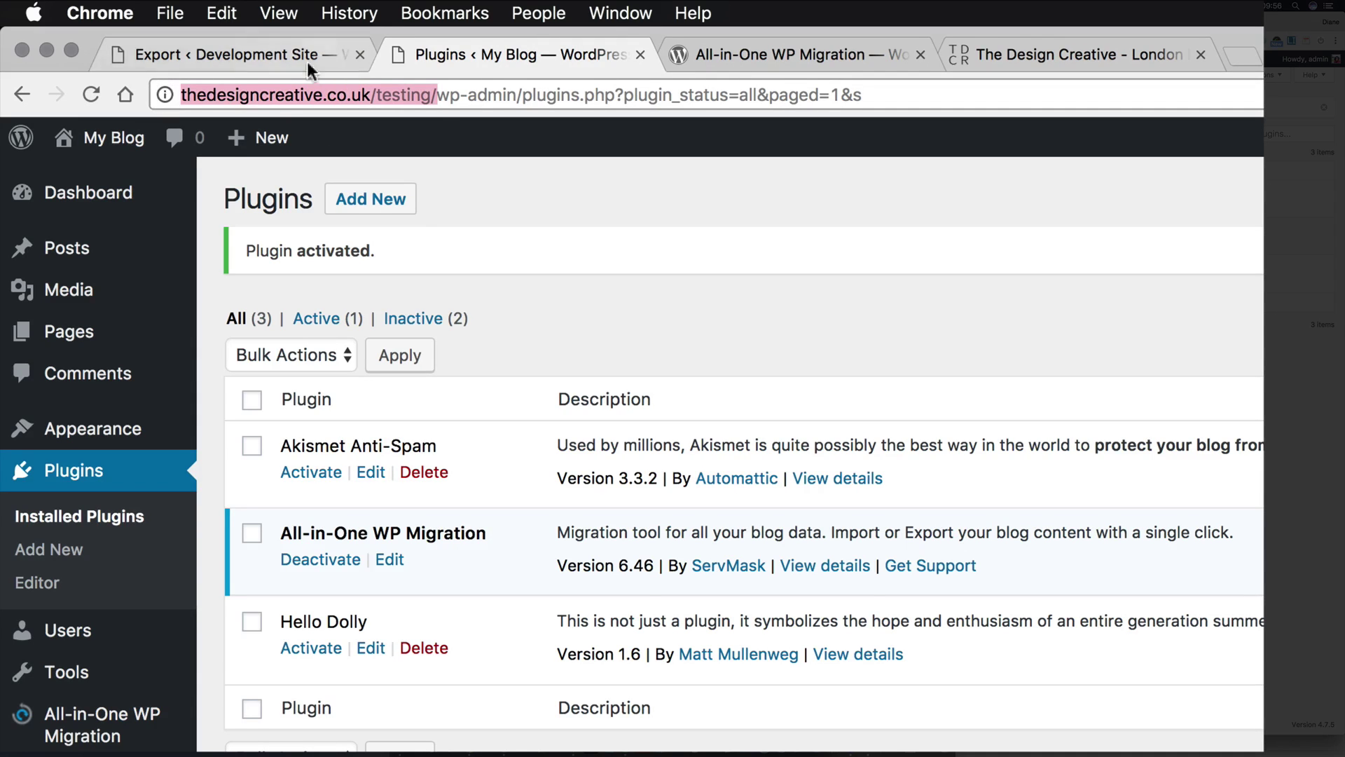
Step: Fill in the Replace with value, and exclude spam comments and post revisions from the export
{"action": "left_click", "coordinate": [359, 387]}
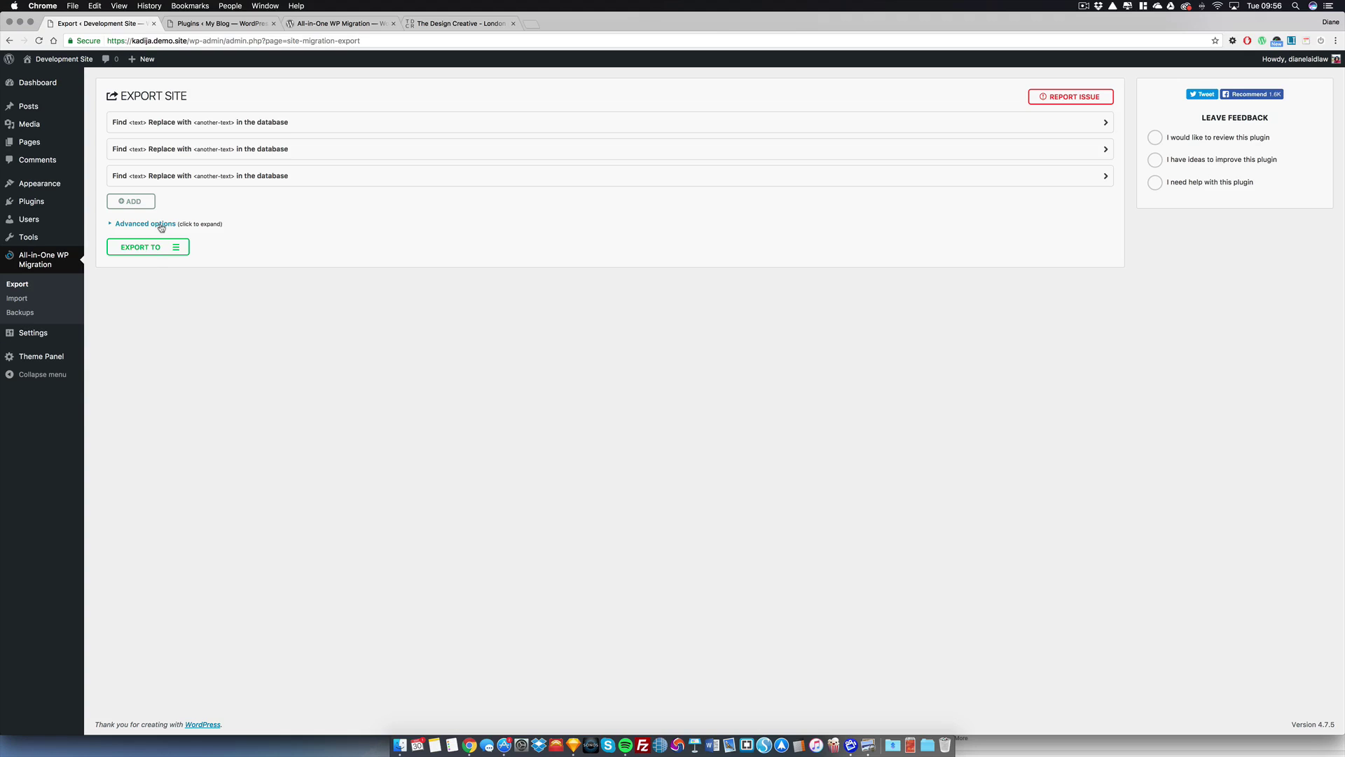
{"action": "left_click", "coordinate": [160, 224]}
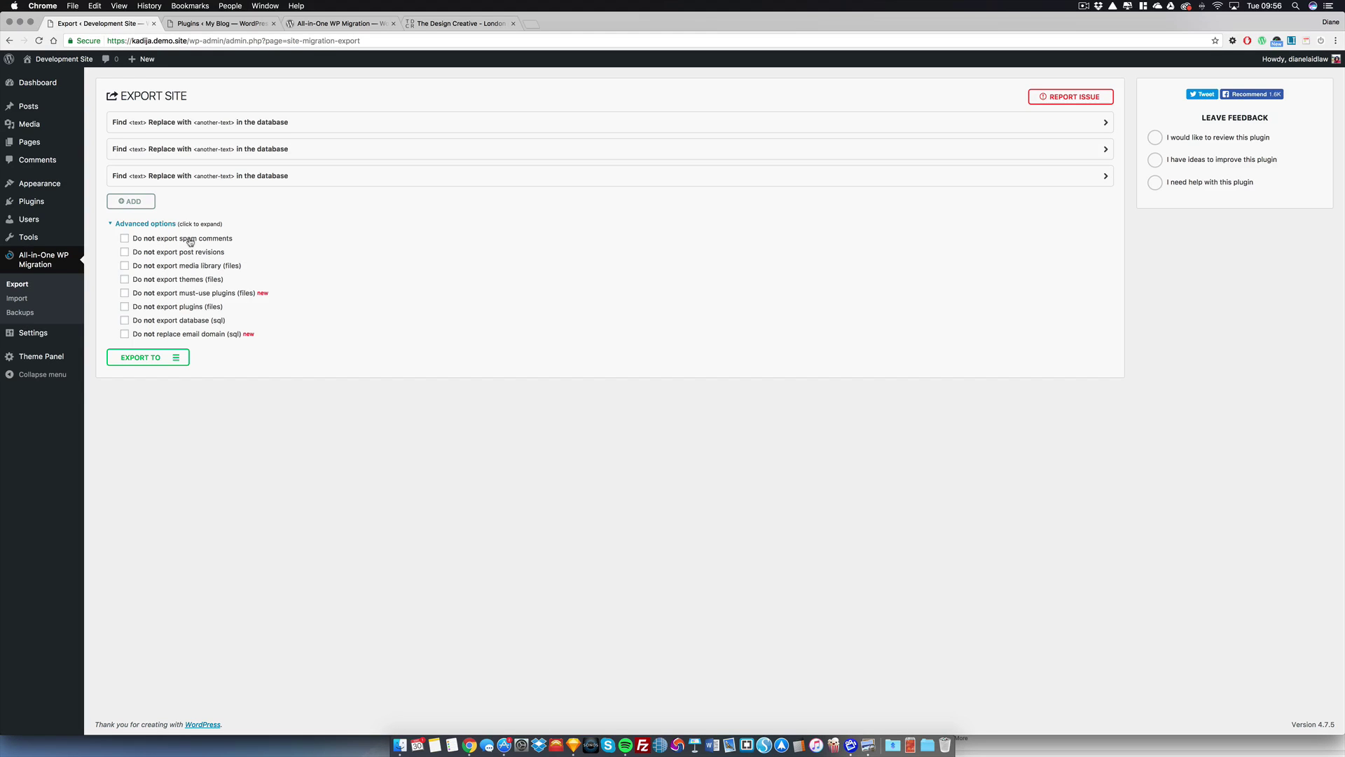
{"action": "left_click", "coordinate": [184, 240]}
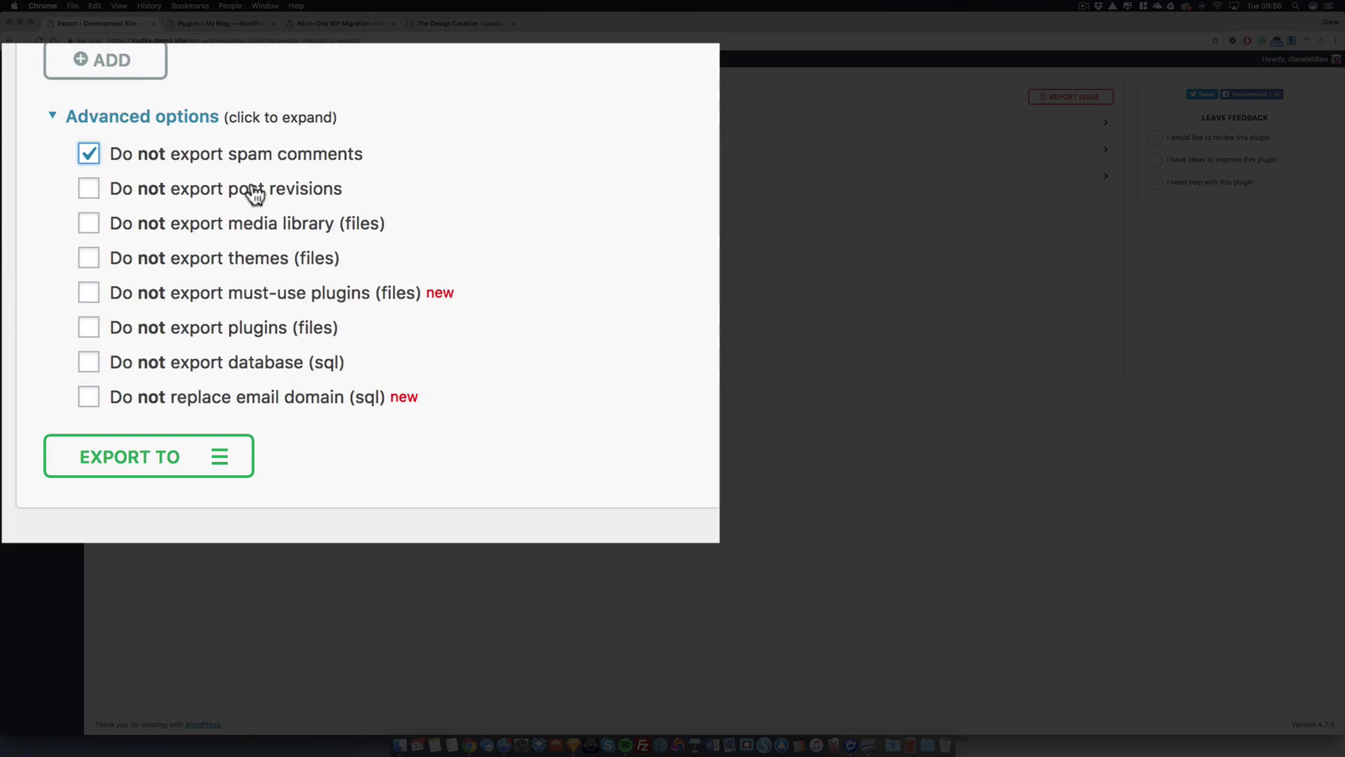
{"action": "left_click", "coordinate": [190, 253]}
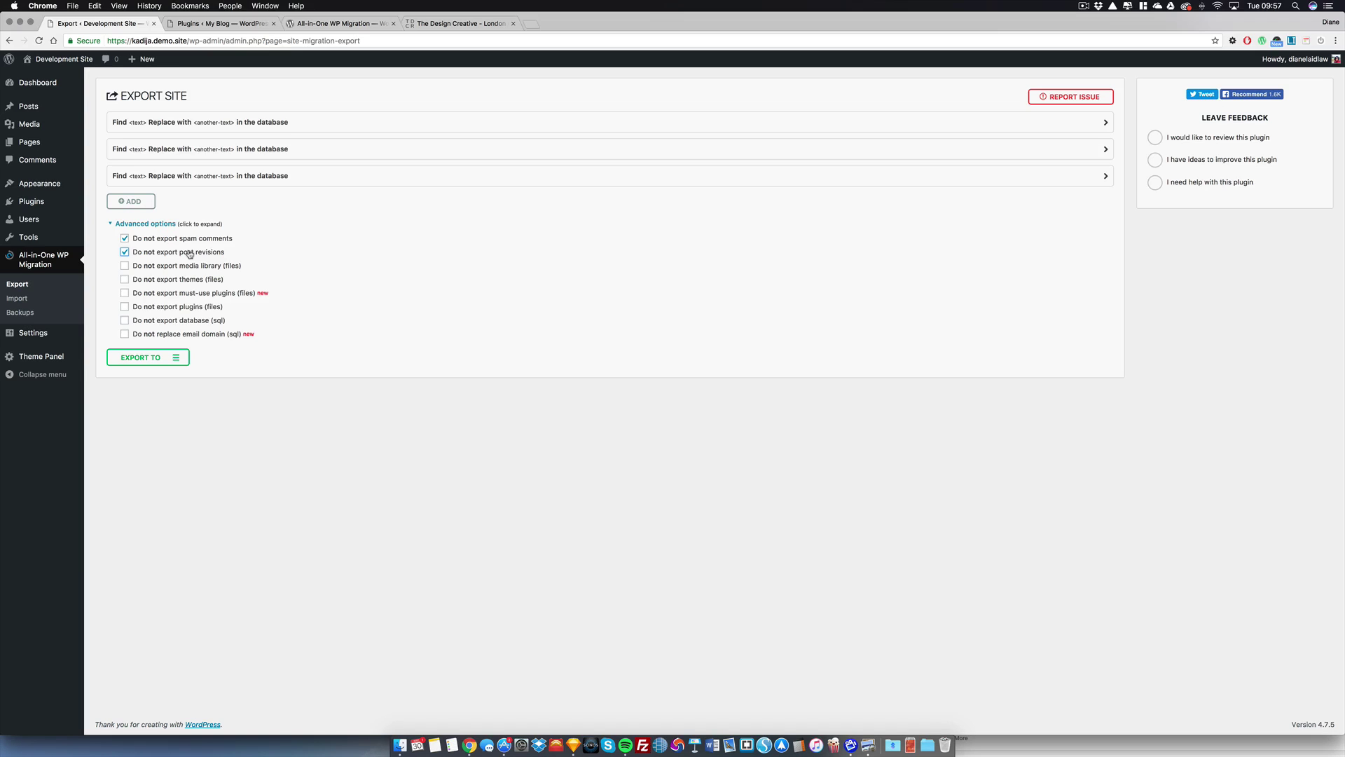
Step: Export the development site to a downloadable .wpress file
{"action": "left_click", "coordinate": [138, 359]}
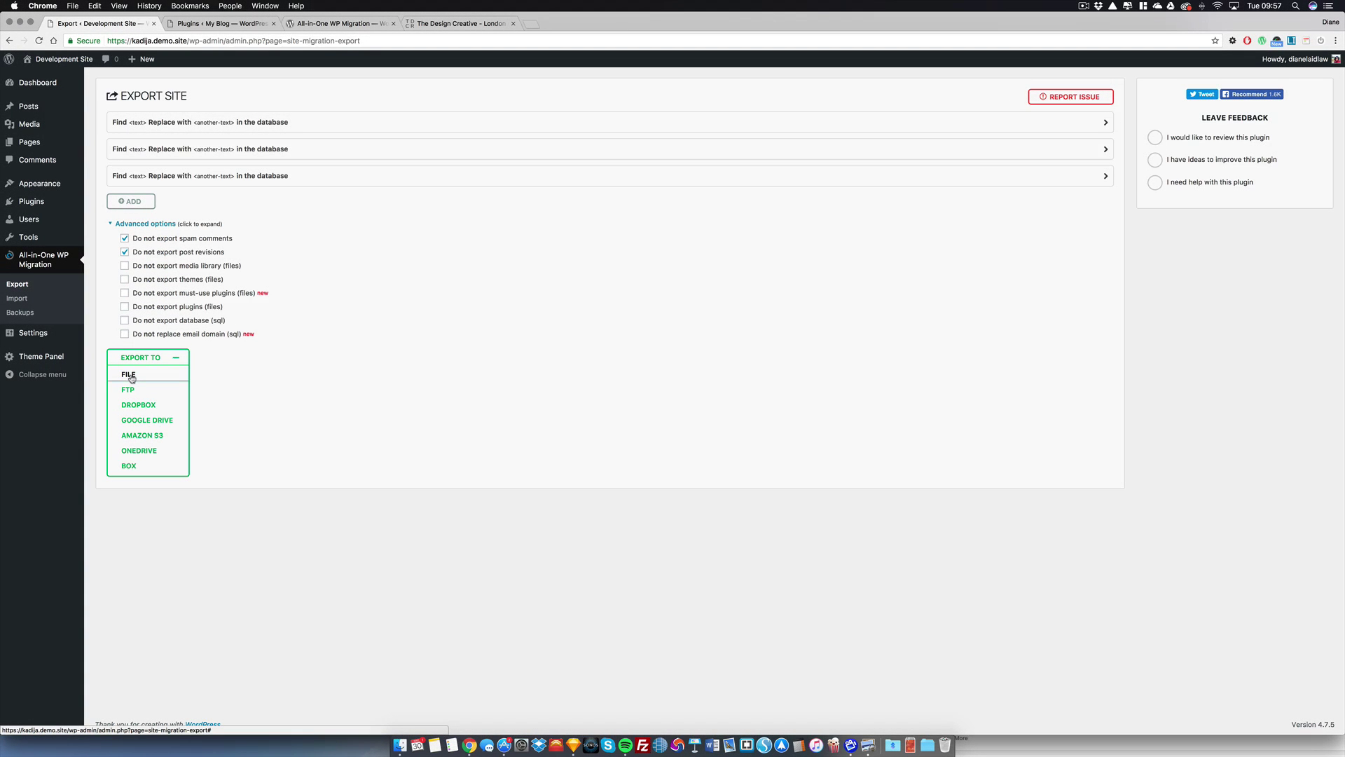
{"action": "left_click", "coordinate": [130, 377]}
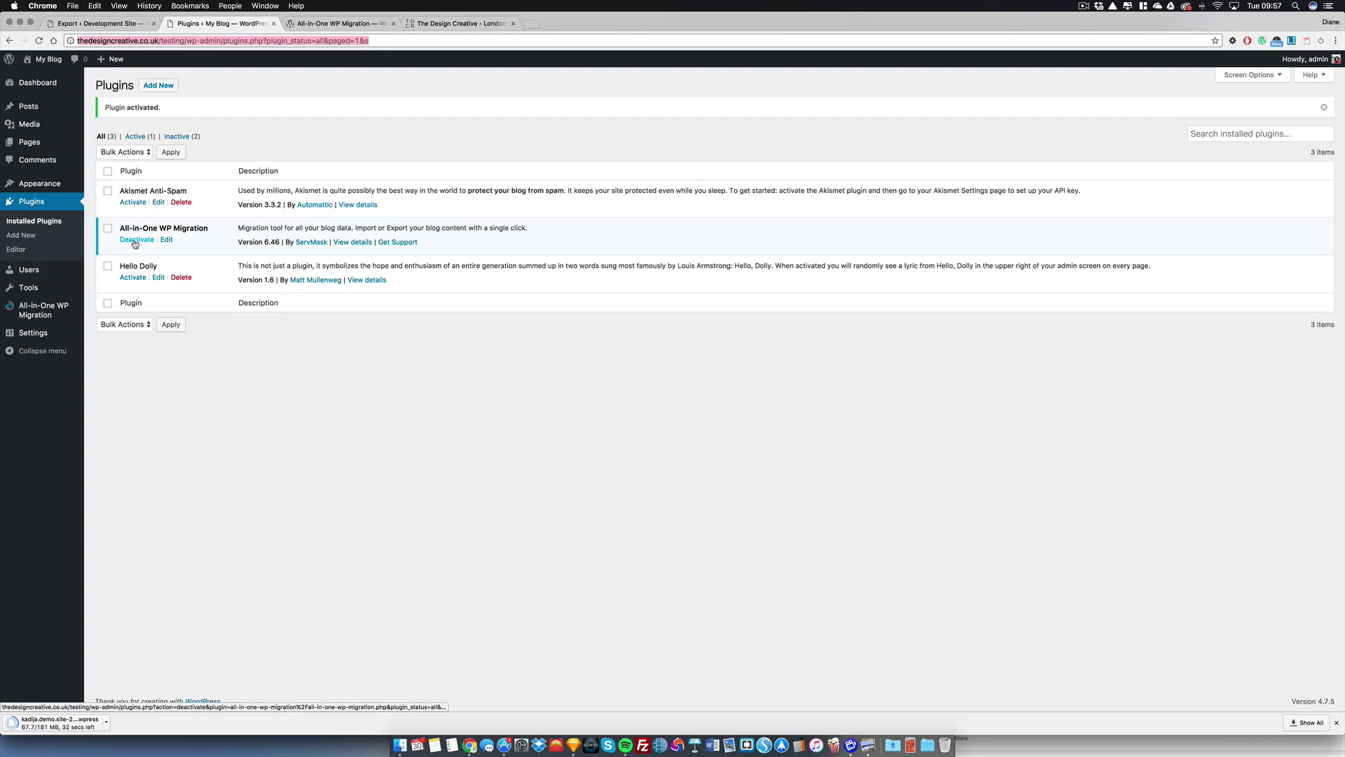
Step: On the live site's Import page, upload the exported .wpress file from this computer
{"action": "mouse_move", "coordinate": [53, 319]}
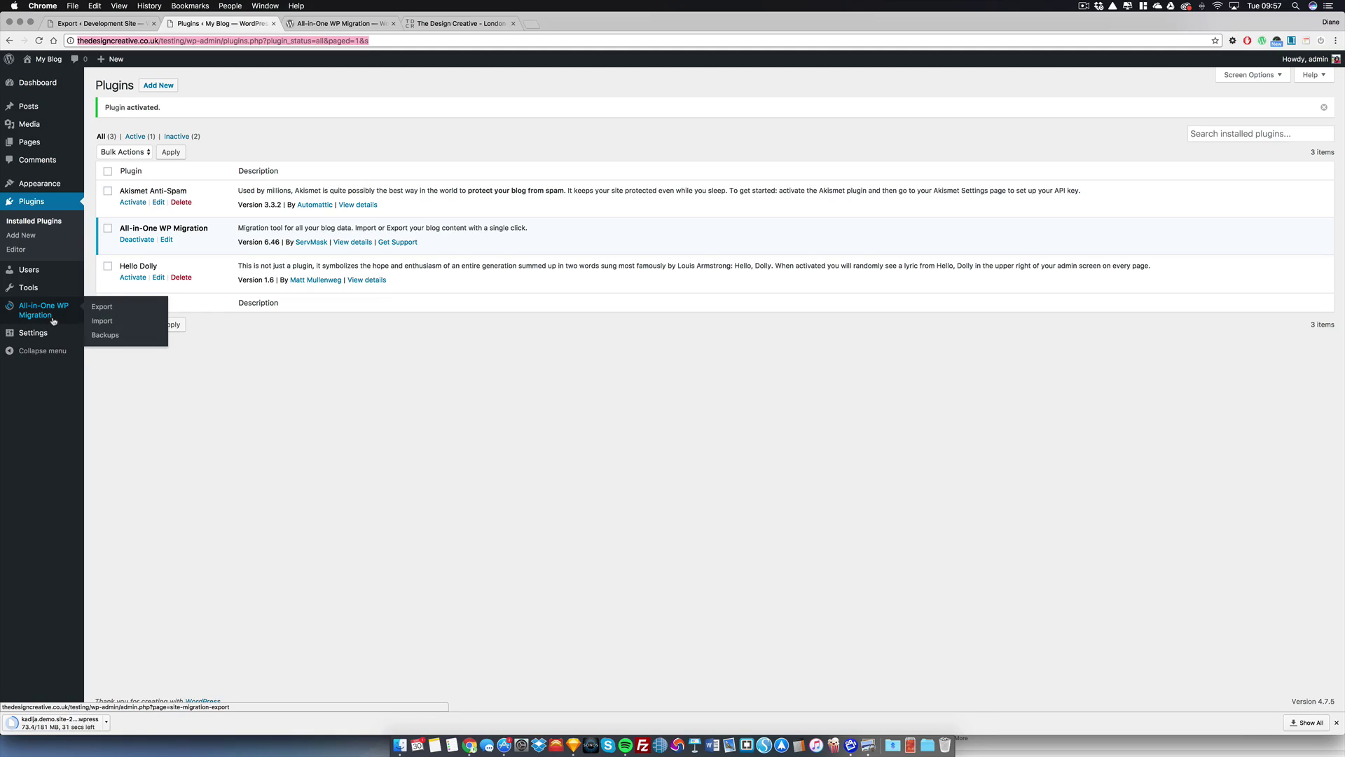
{"action": "left_click", "coordinate": [106, 323]}
{"action": "left_click", "coordinate": [597, 204]}
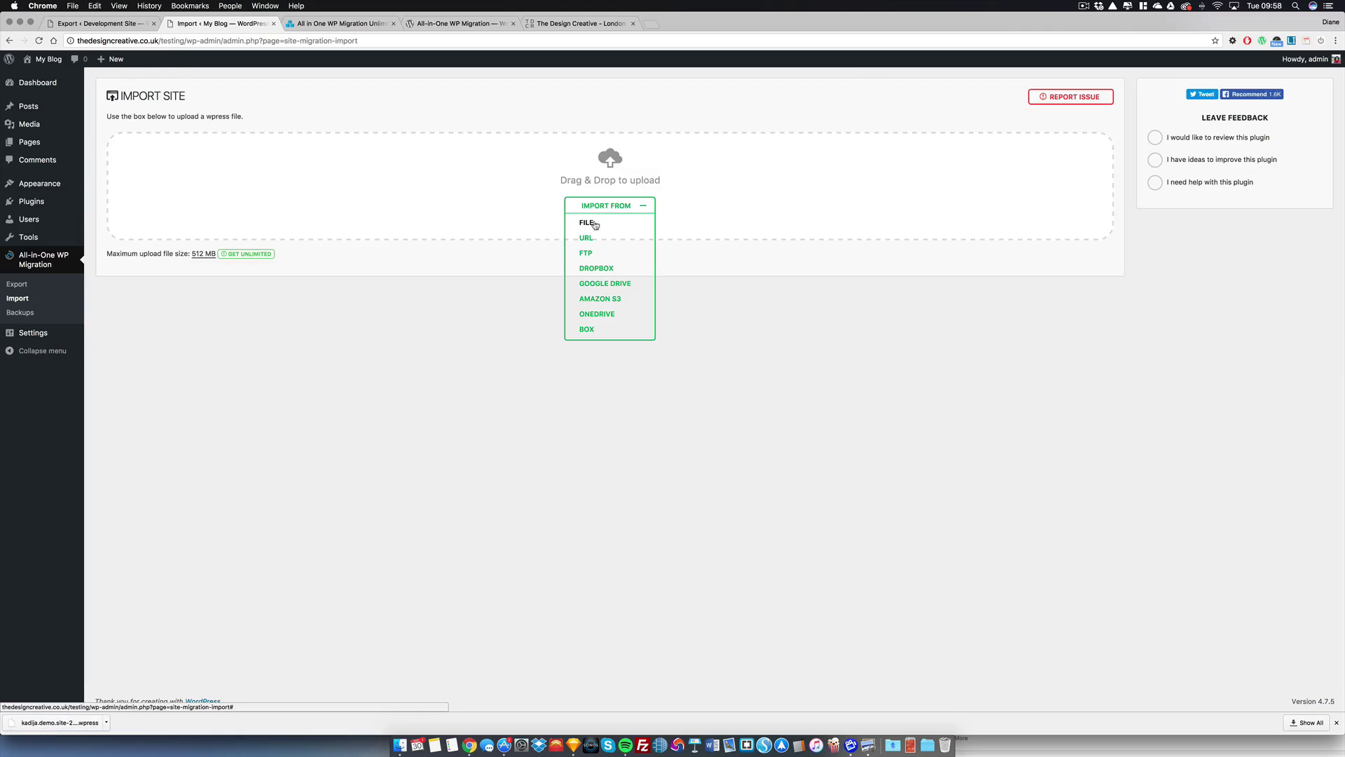
{"action": "left_click", "coordinate": [592, 219]}
{"action": "left_click", "coordinate": [771, 88]}
{"action": "left_click", "coordinate": [832, 238]}
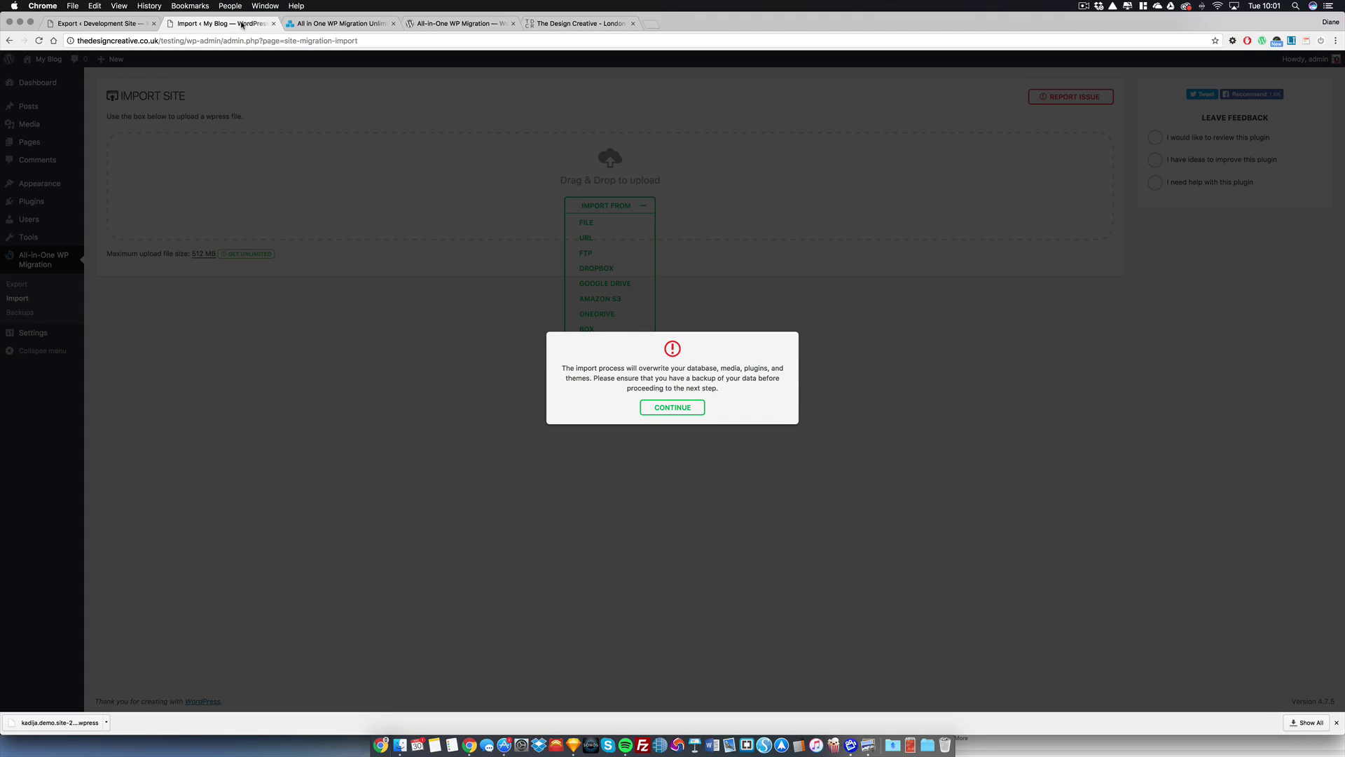
Step: Accept the overwrite warning, then open Permalinks Settings in a new tab once the import succeeds
{"action": "left_click", "coordinate": [671, 409]}
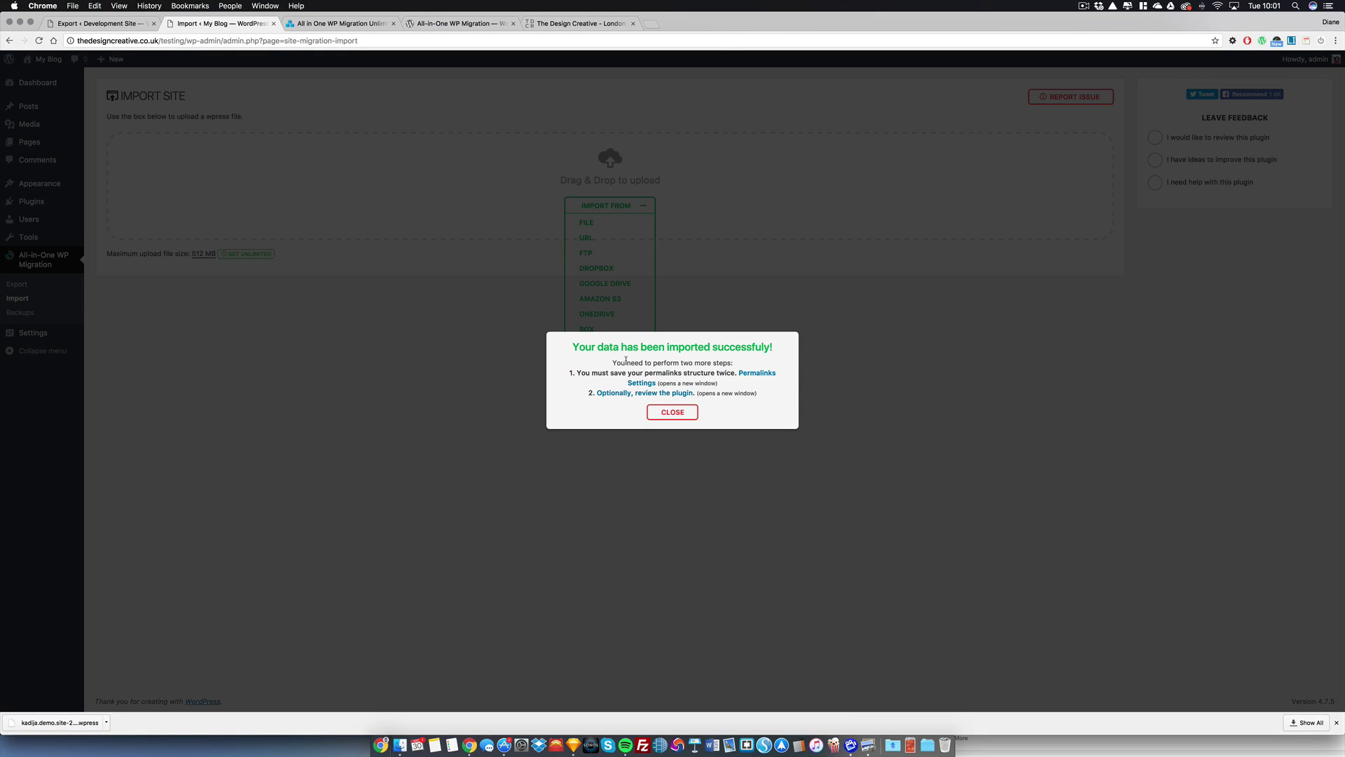
{"action": "left_click", "coordinate": [641, 382]}
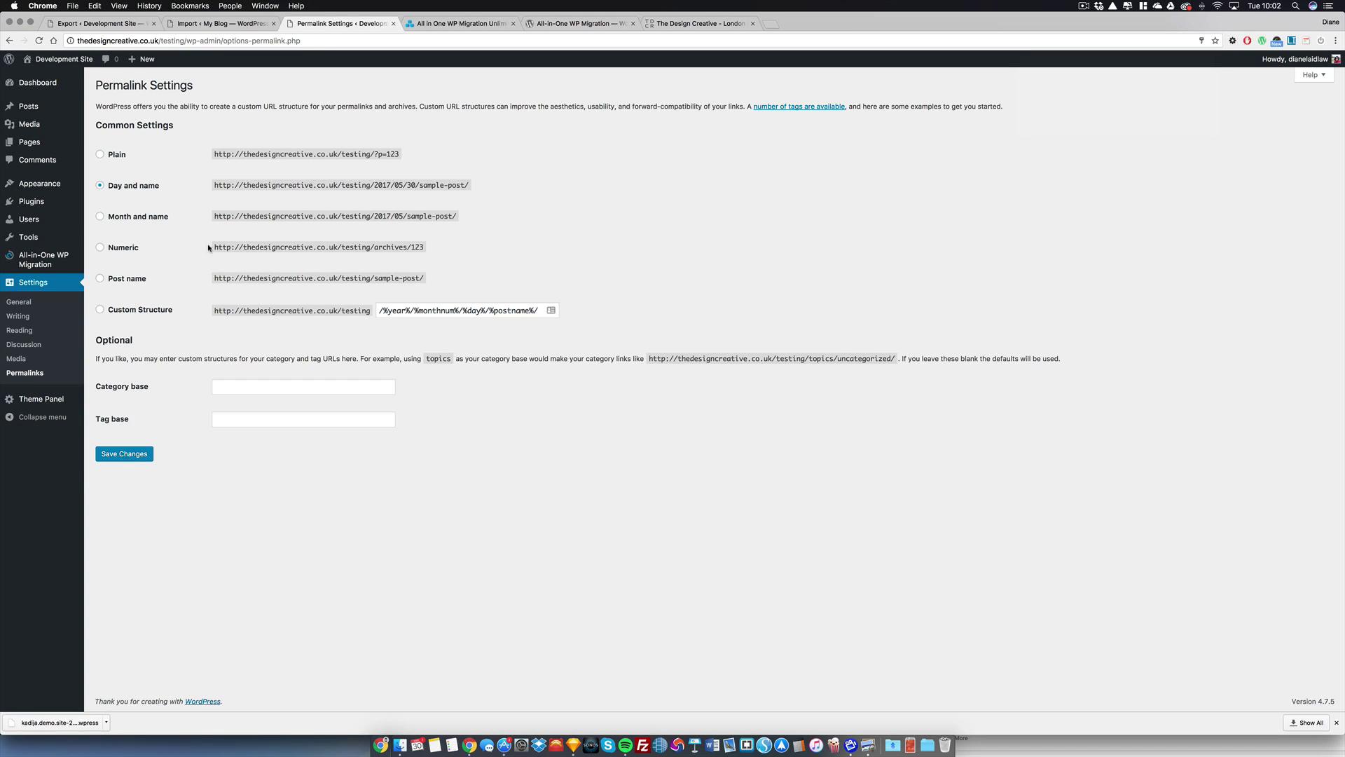
Step: Resave the permalinks, then test the imported homepage, Hello world! post and May 2017 archive
{"action": "left_click", "coordinate": [124, 454]}
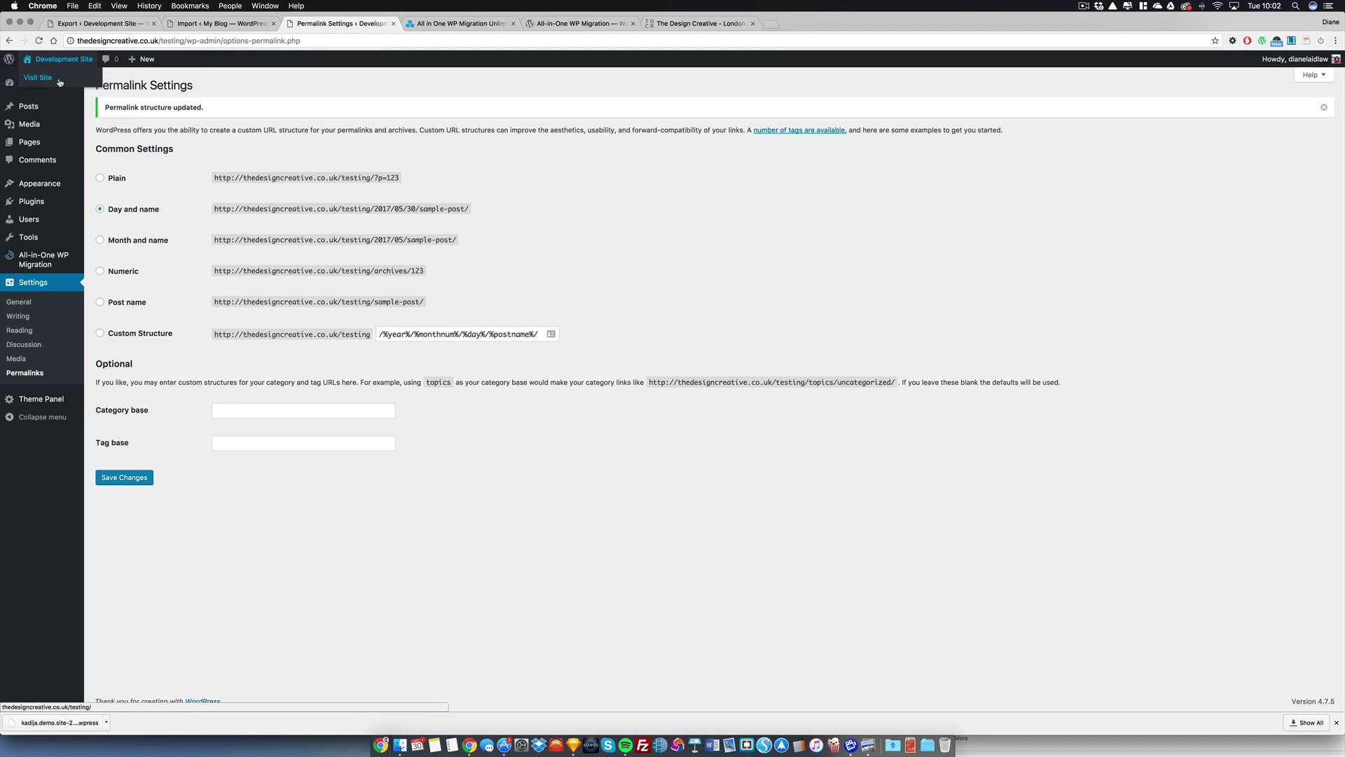
{"action": "left_click", "coordinate": [74, 79]}
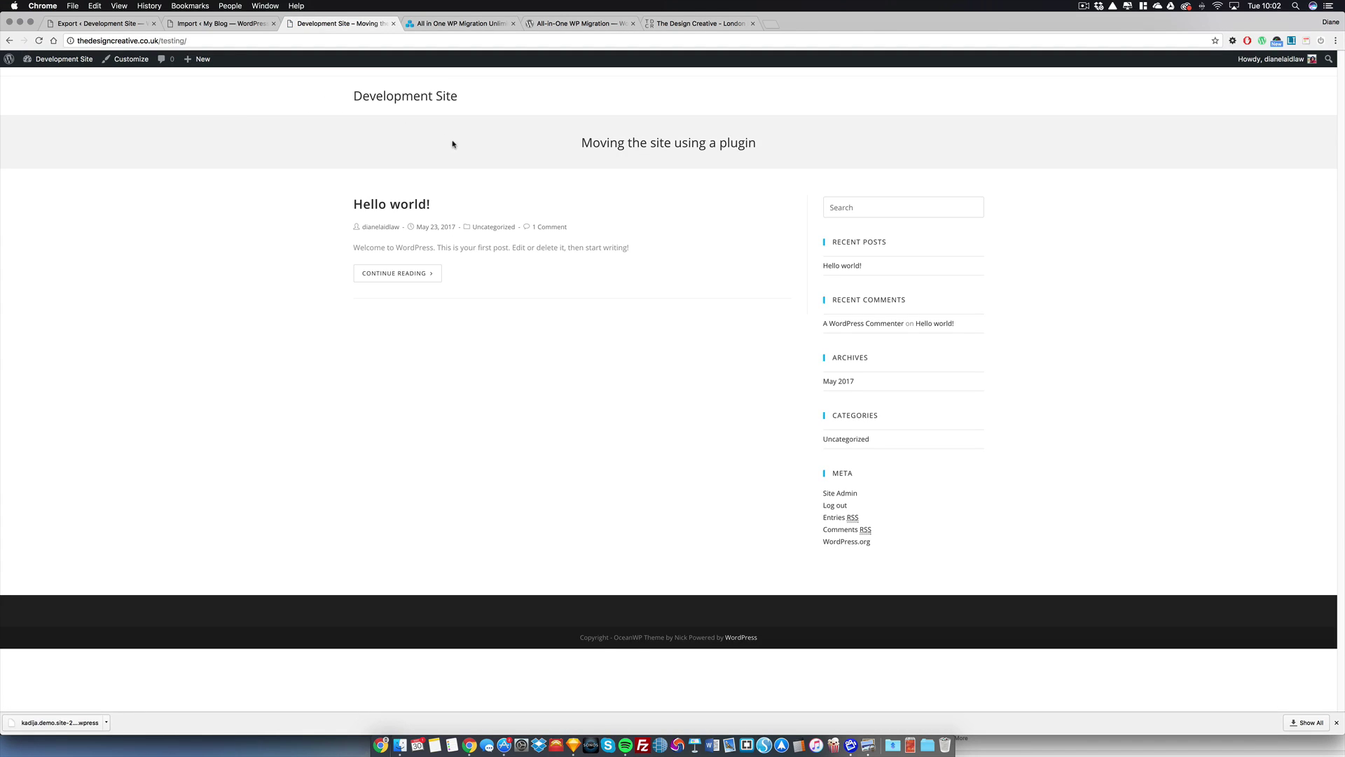
{"action": "left_click", "coordinate": [846, 266]}
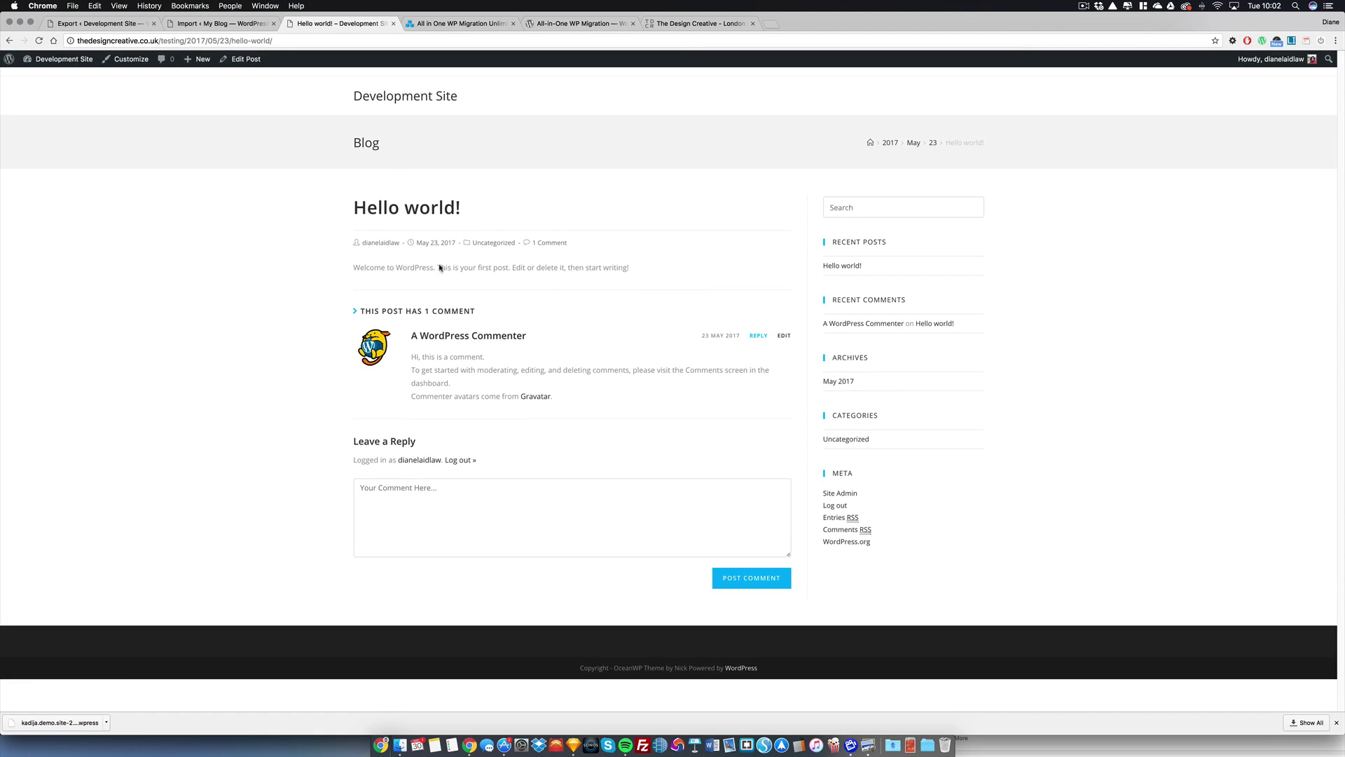
{"action": "left_click", "coordinate": [844, 381]}
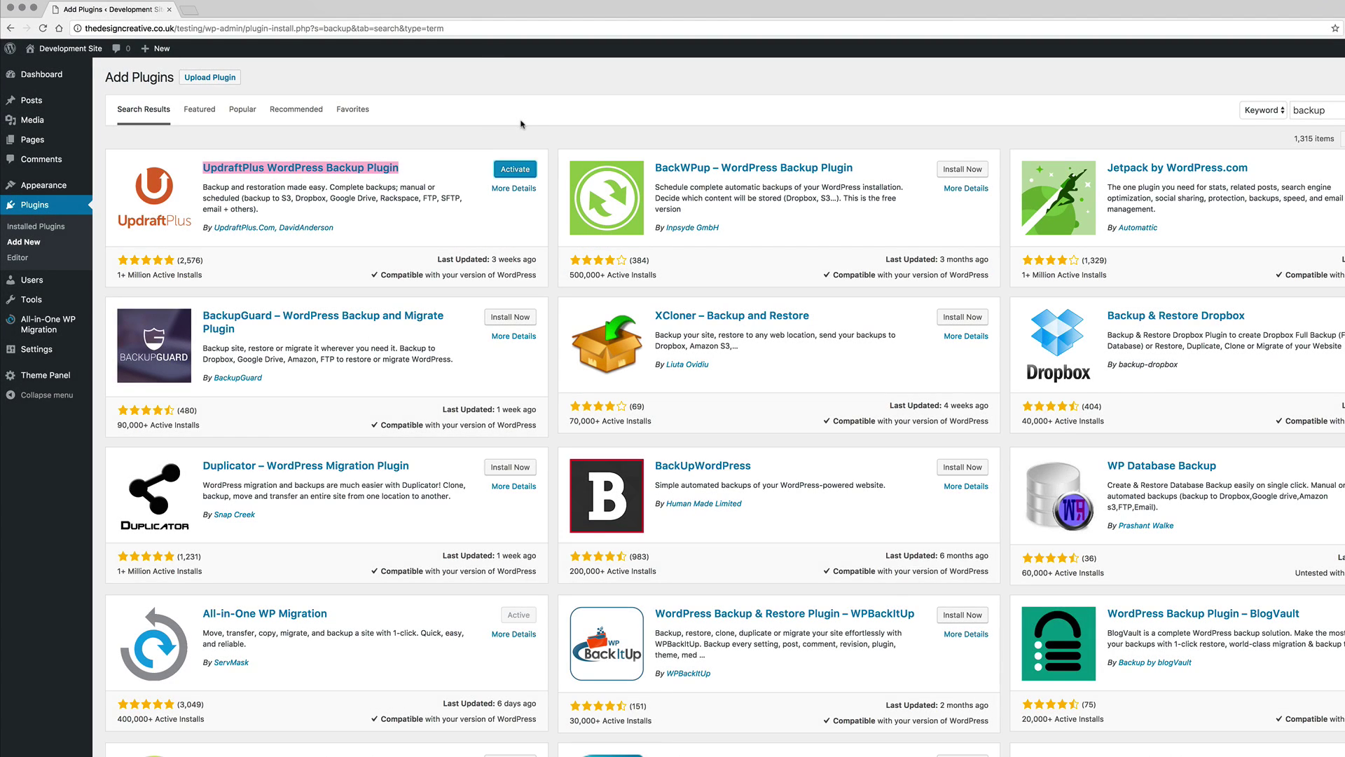
Step: Activate UpdraftPlus and run Backup Now on the site
{"action": "left_click", "coordinate": [515, 169]}
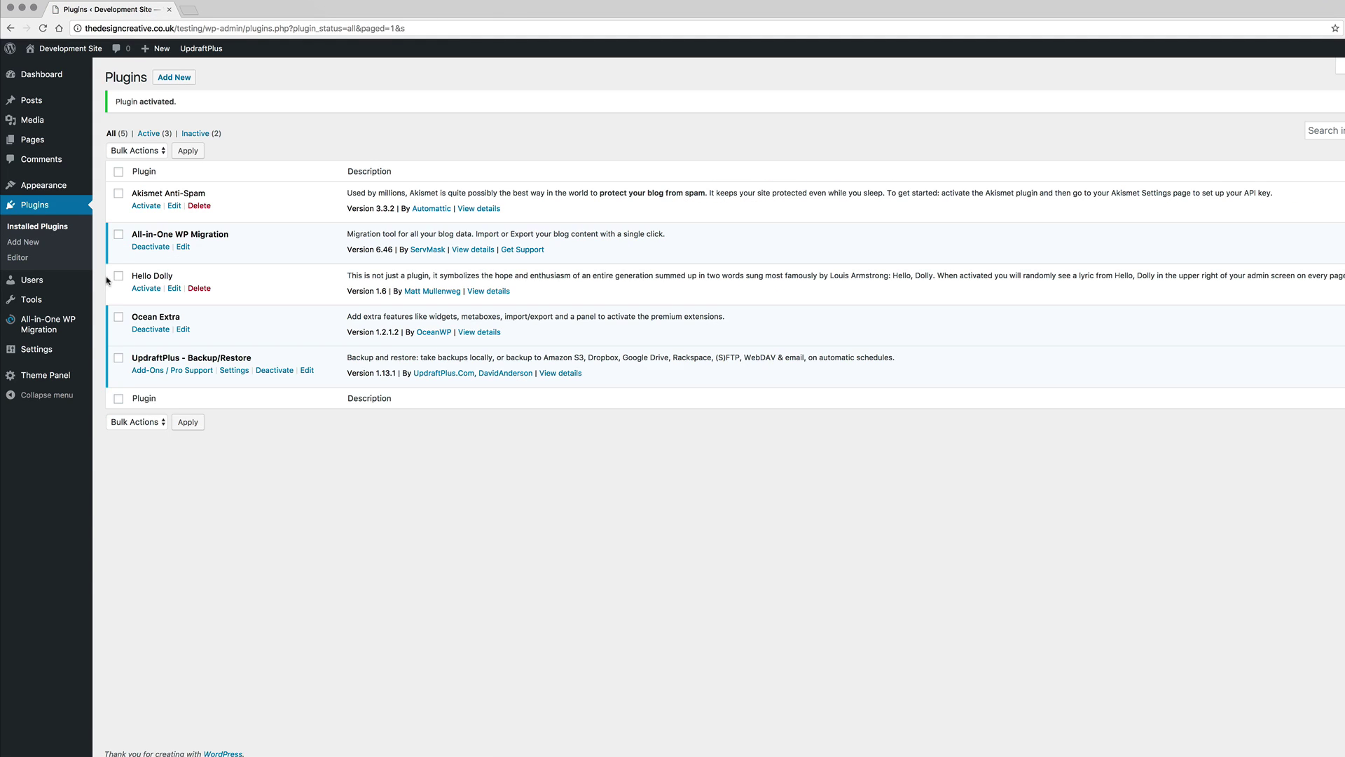
{"action": "mouse_move", "coordinate": [42, 349]}
{"action": "left_click", "coordinate": [137, 444]}
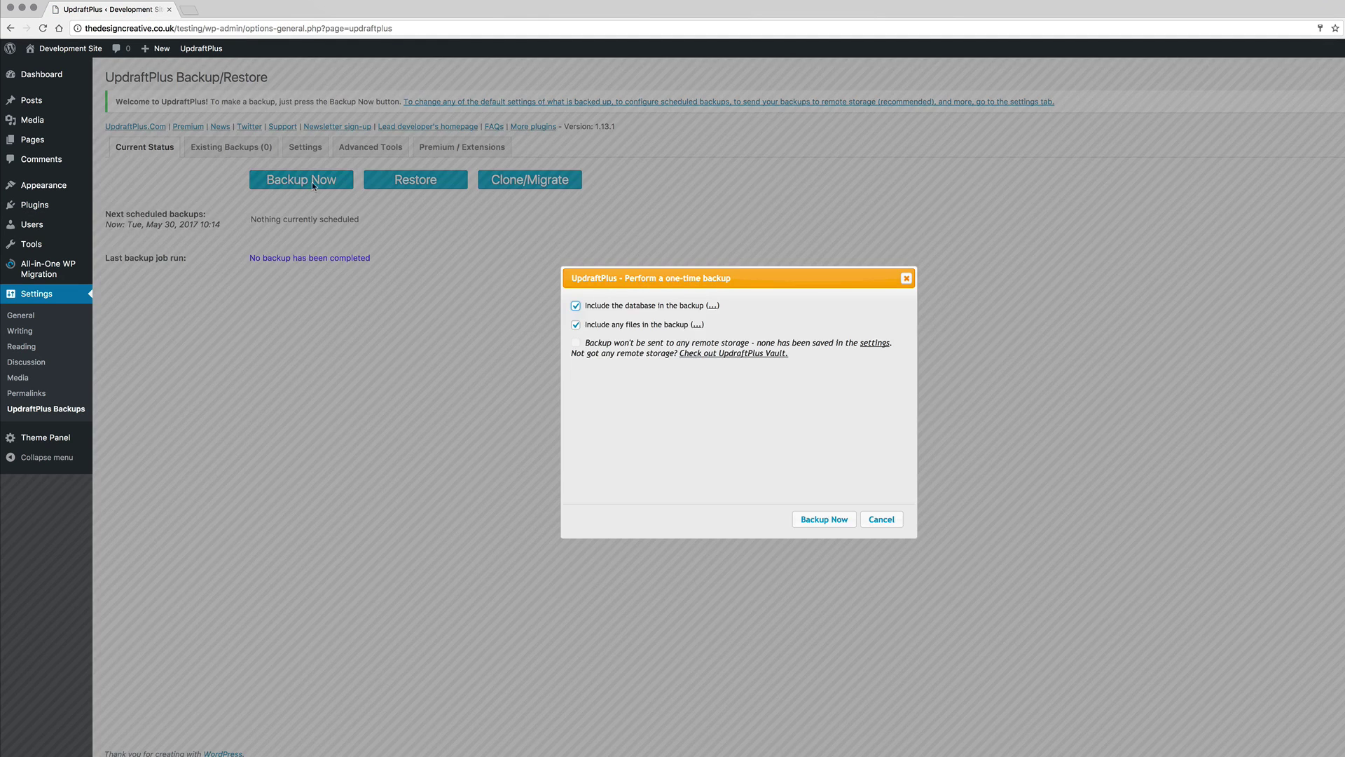
{"action": "left_click", "coordinate": [739, 519]}
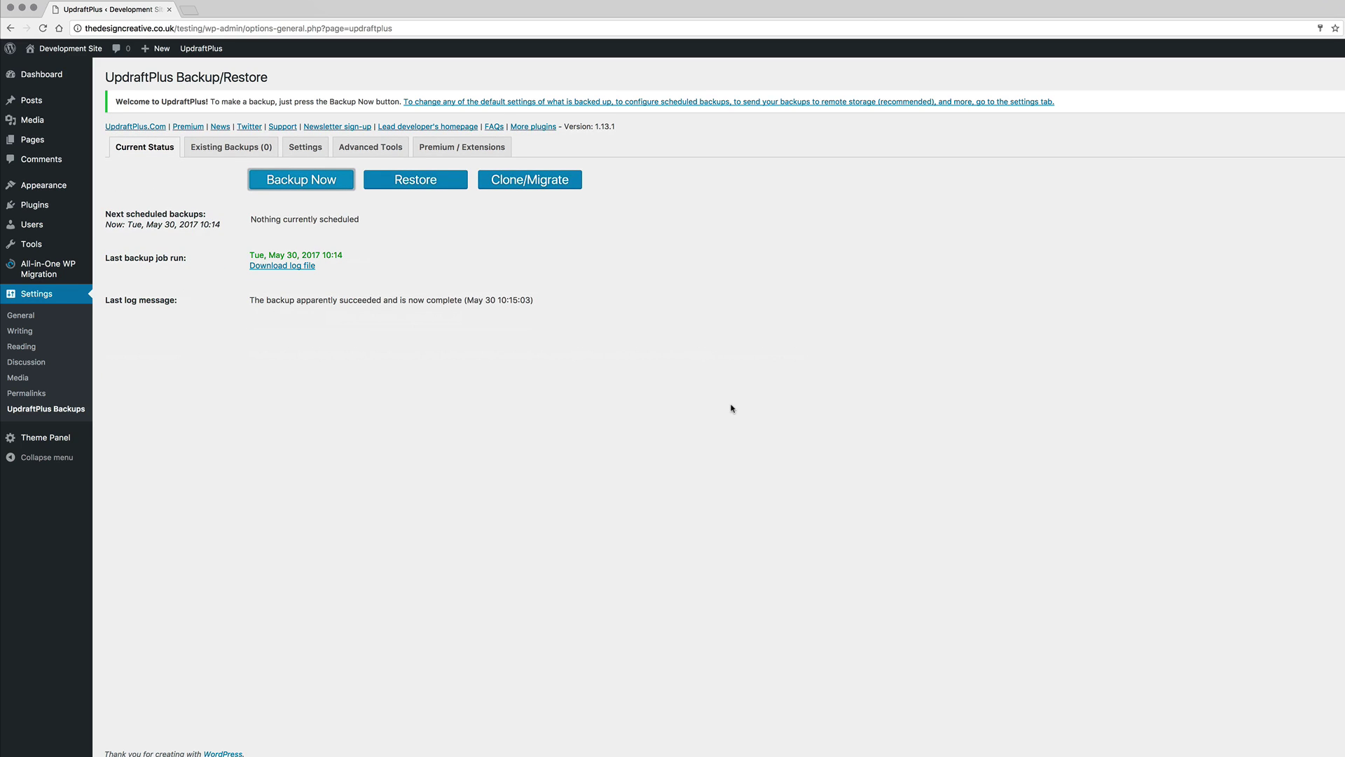
Step: From Existing Backups, download the Others archive to the computer
{"action": "left_click", "coordinate": [231, 147]}
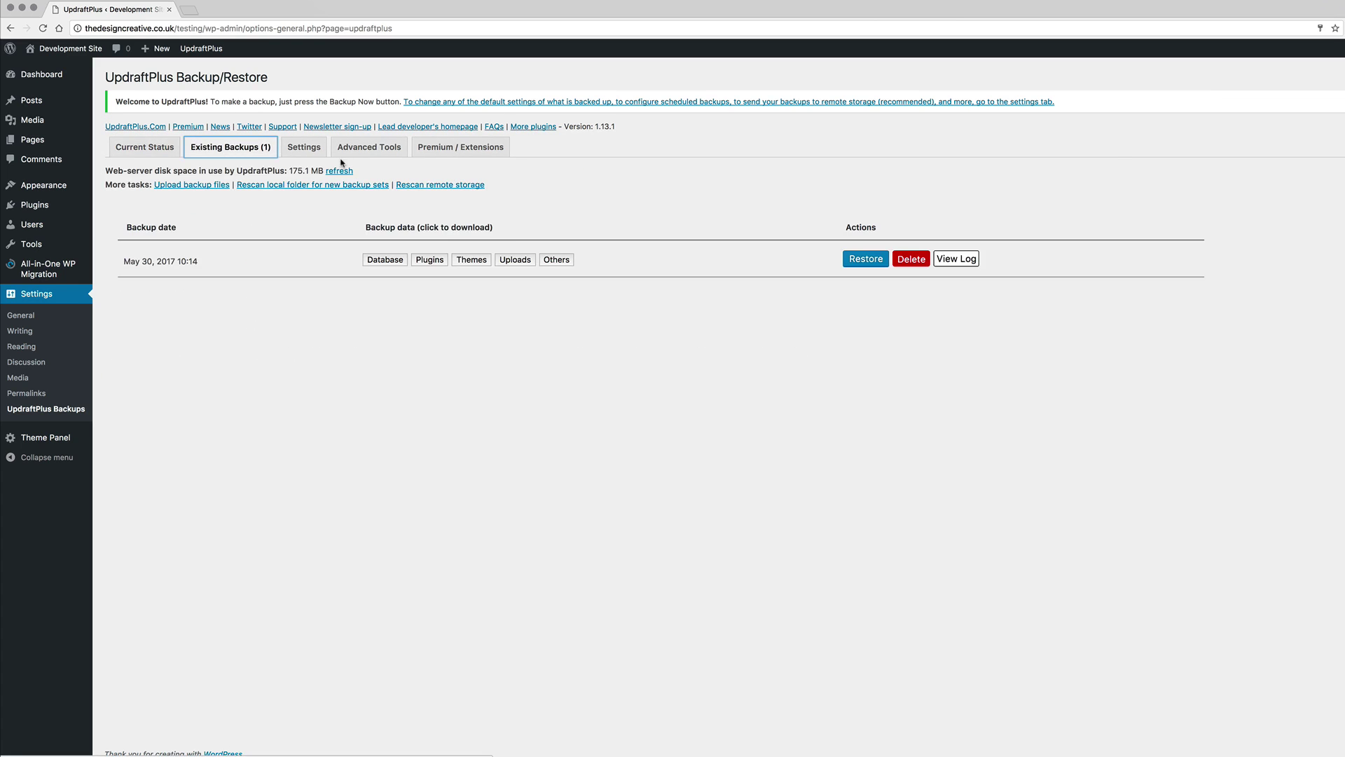
{"action": "left_click", "coordinate": [554, 262]}
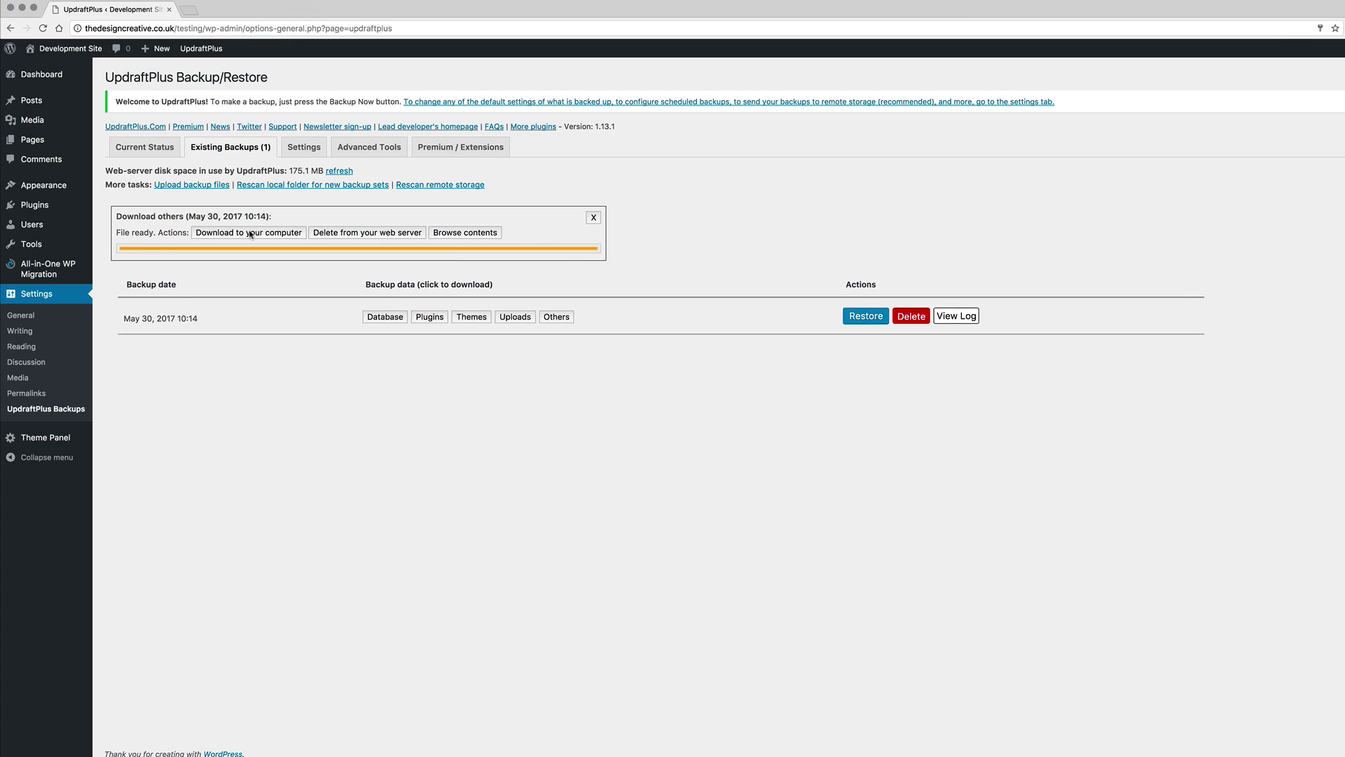
{"action": "left_click", "coordinate": [250, 232]}
{"action": "key", "text": "Return"}
{"action": "left_click", "coordinate": [192, 185]}
Step: Scroll through the Supported Hosting Providers article's list of tested hosts
{"action": "left_click", "coordinate": [1210, 2]}
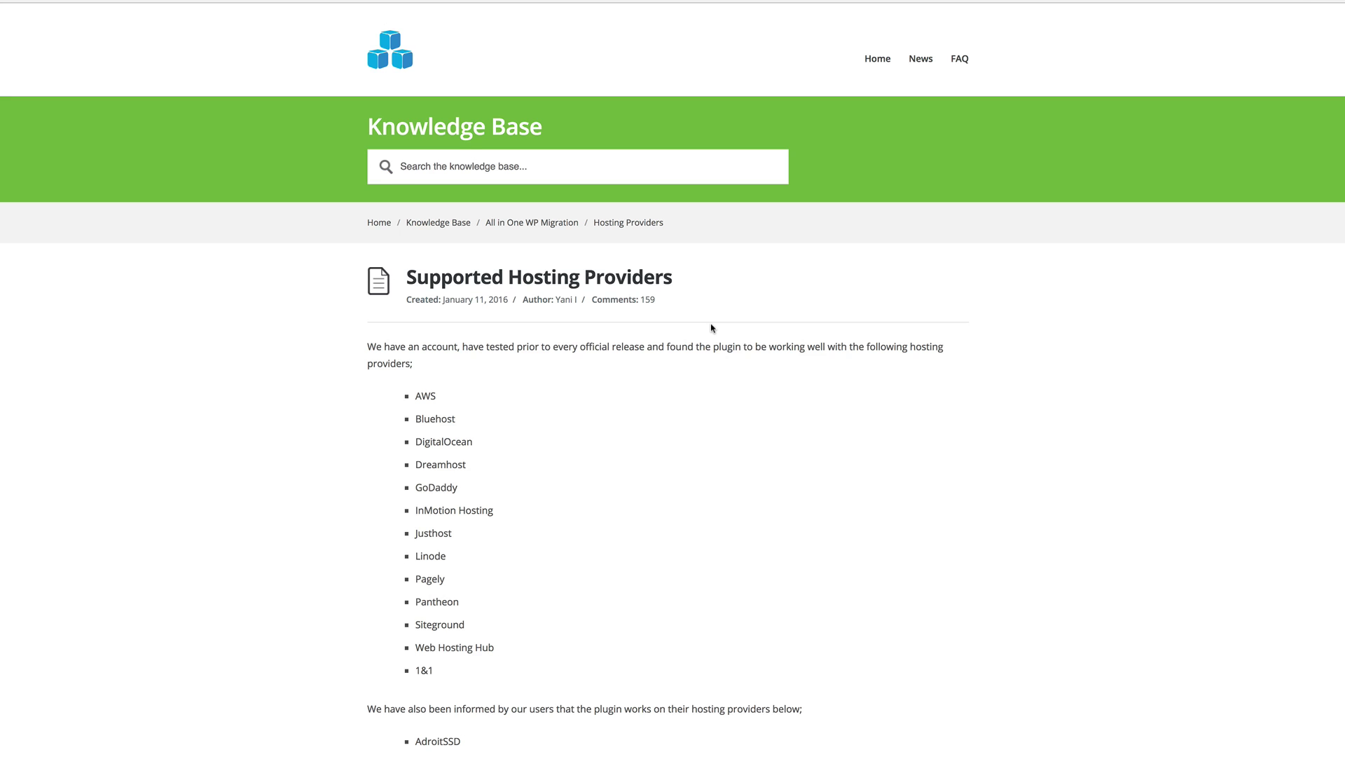
{"action": "scroll", "coordinate": [712, 325], "scroll_direction": "down", "scroll_amount": 5}
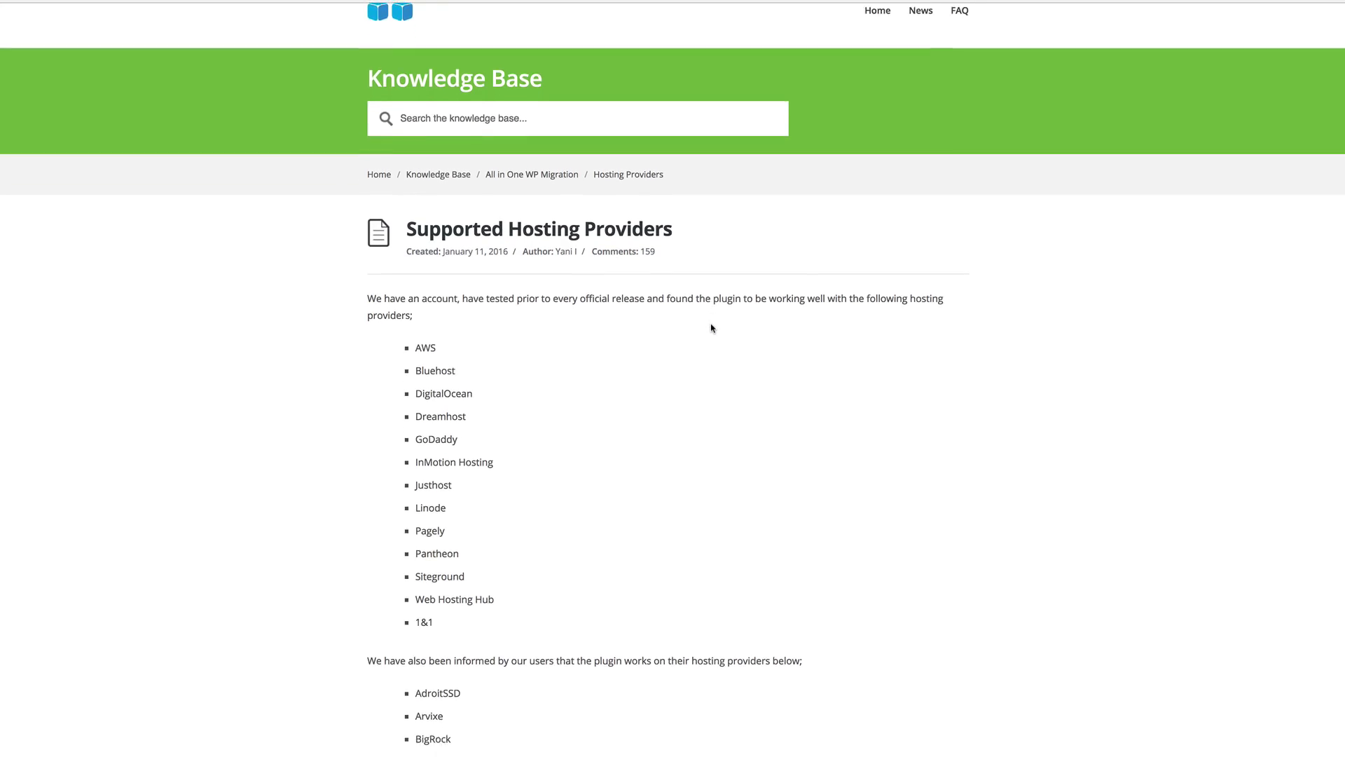
{"action": "scroll", "coordinate": [711, 328], "scroll_direction": "down", "scroll_amount": 10}
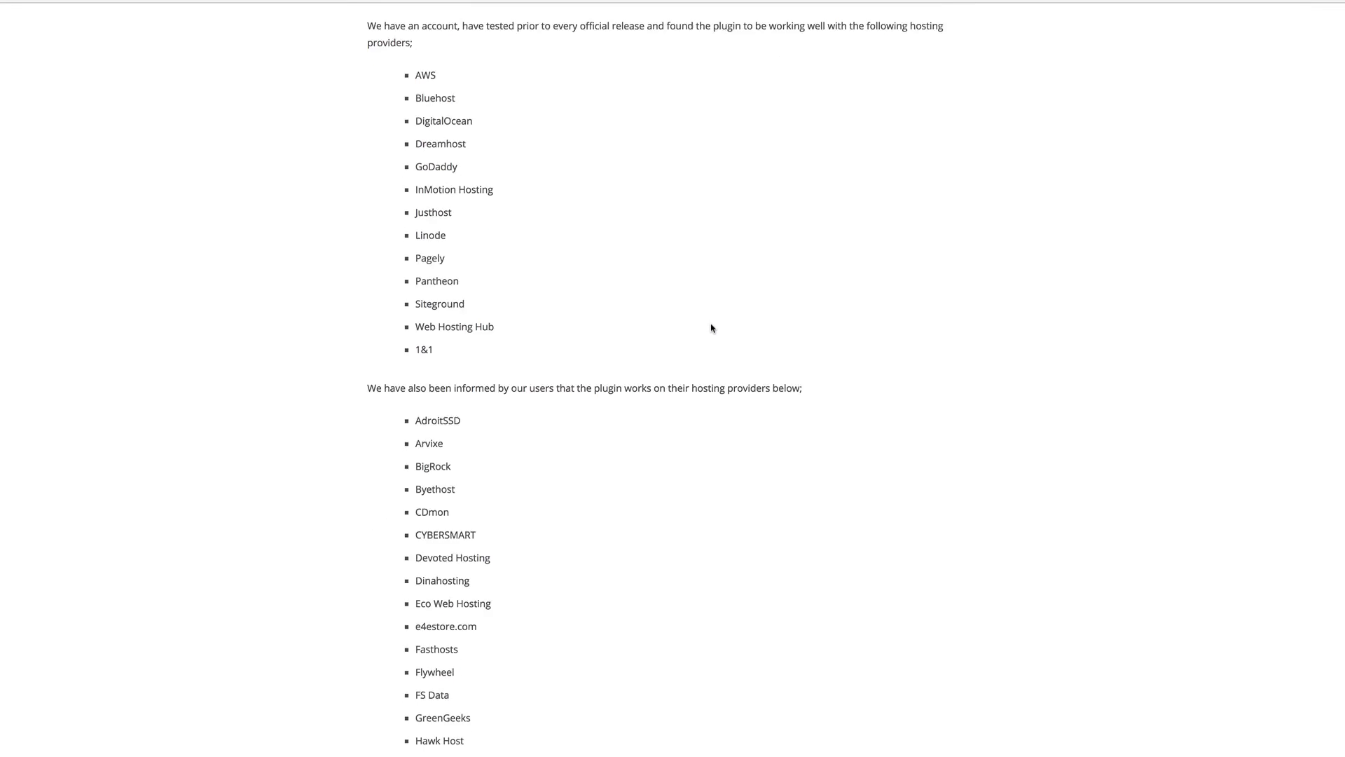
{"action": "scroll", "coordinate": [711, 328], "scroll_direction": "down", "scroll_amount": 11}
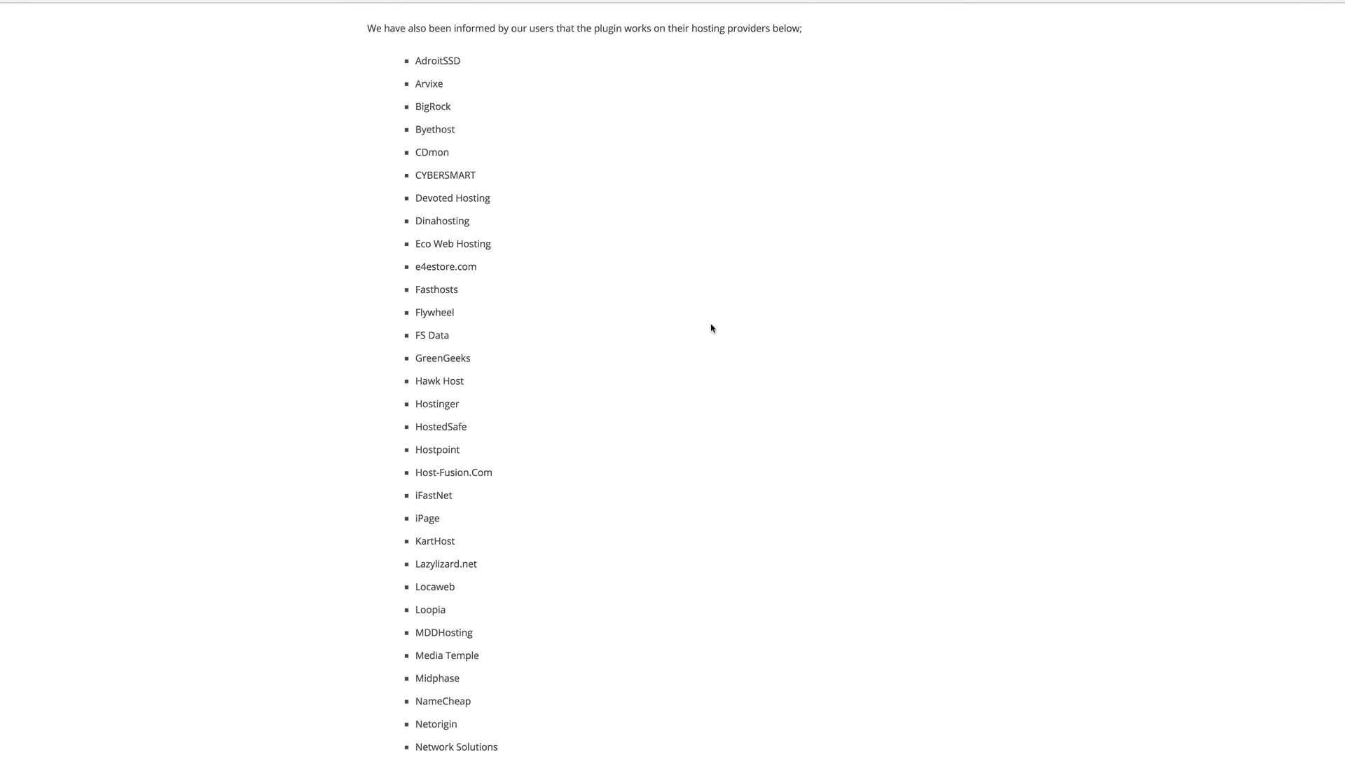
{"action": "scroll", "coordinate": [711, 328], "scroll_direction": "down", "scroll_amount": 7}
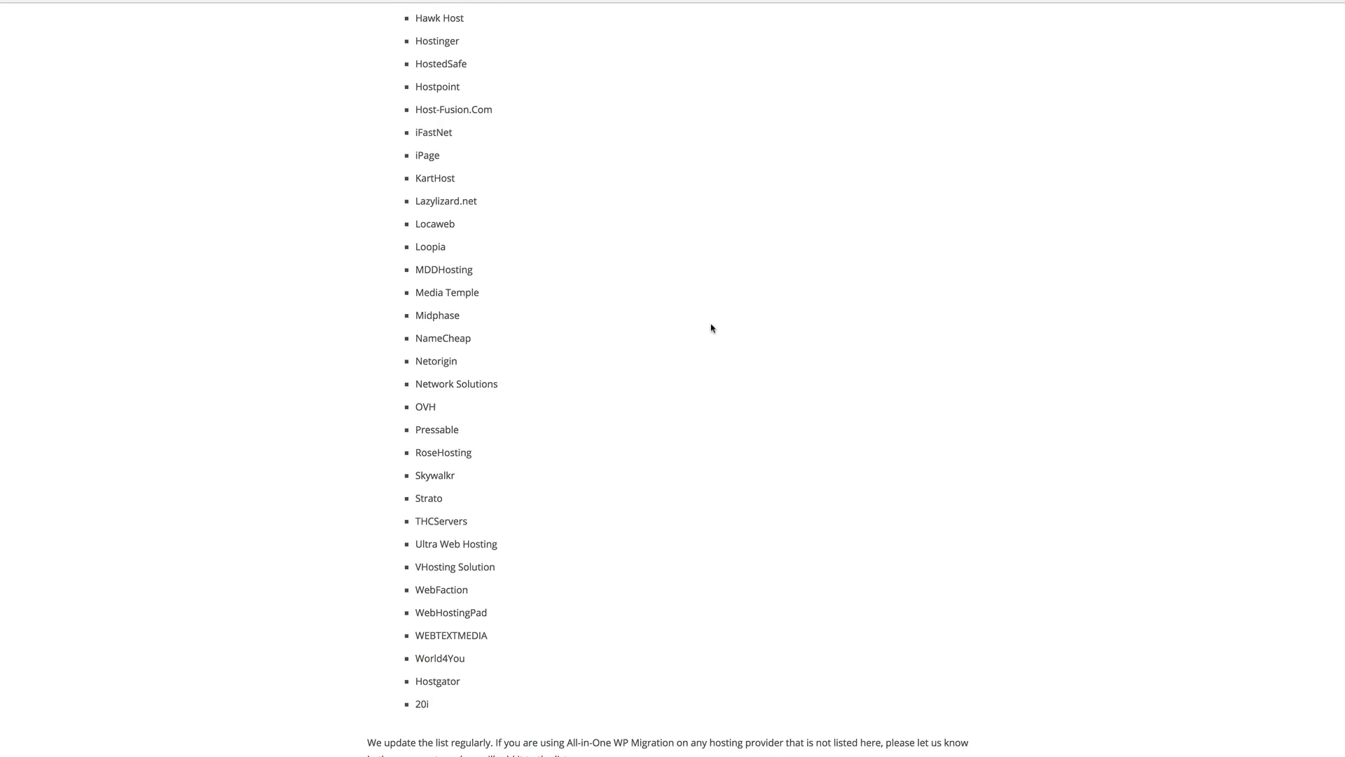
{"action": "scroll", "coordinate": [711, 328], "scroll_direction": "down", "scroll_amount": 10}
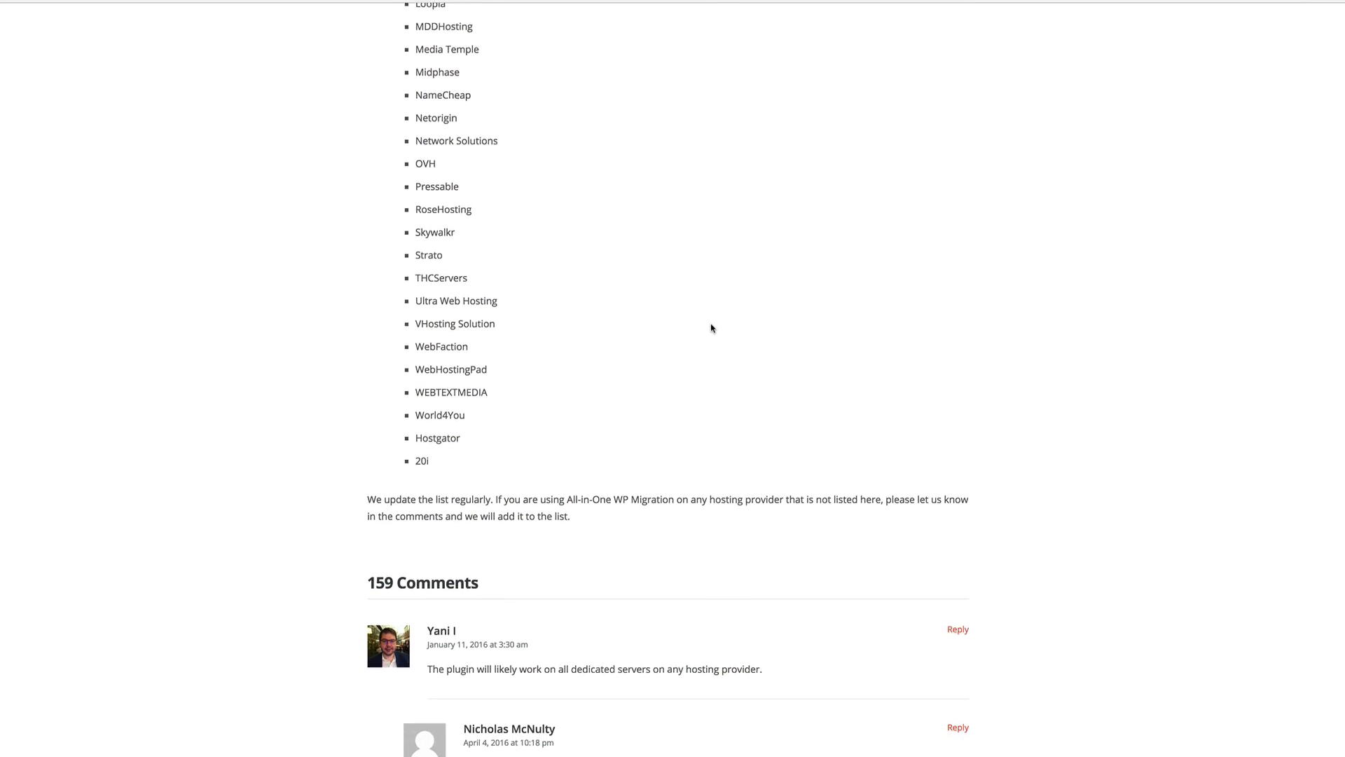
{"action": "scroll", "coordinate": [711, 328], "scroll_direction": "down", "scroll_amount": 7}
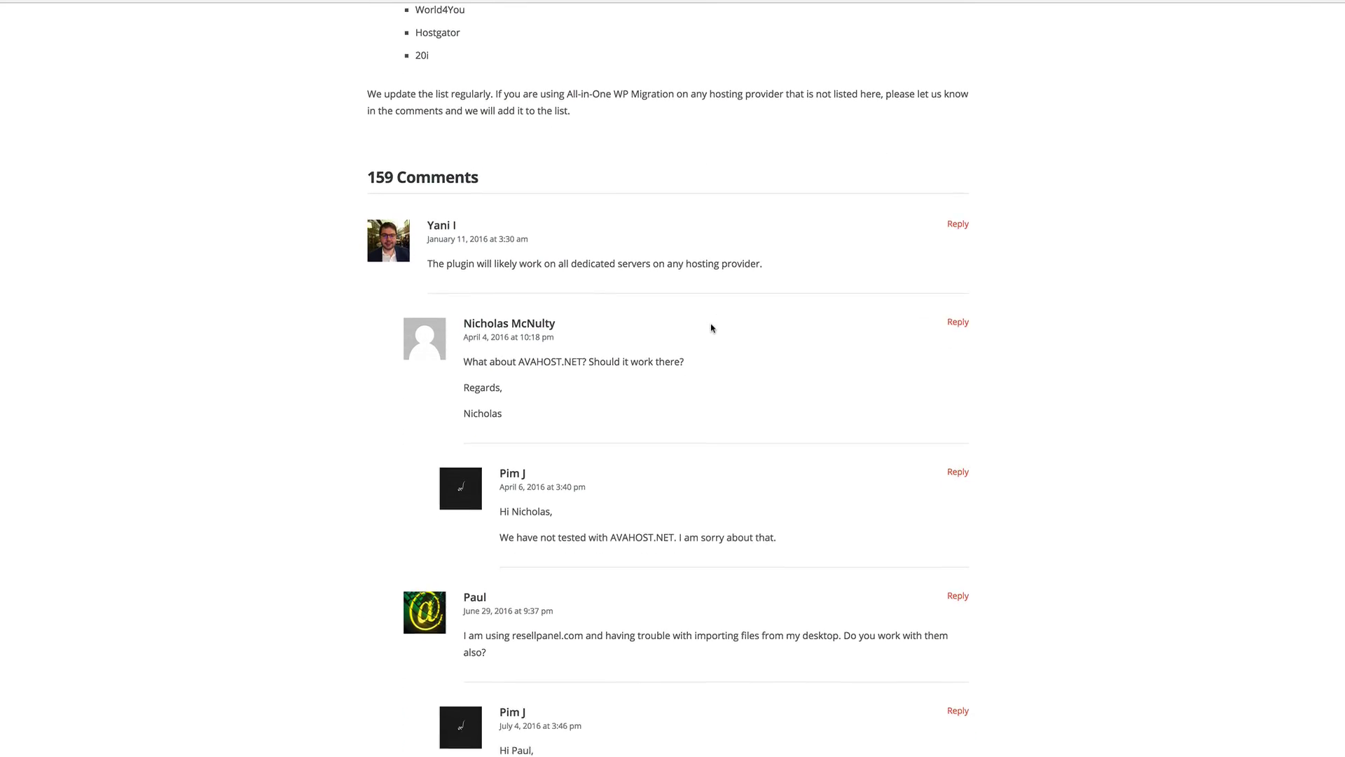